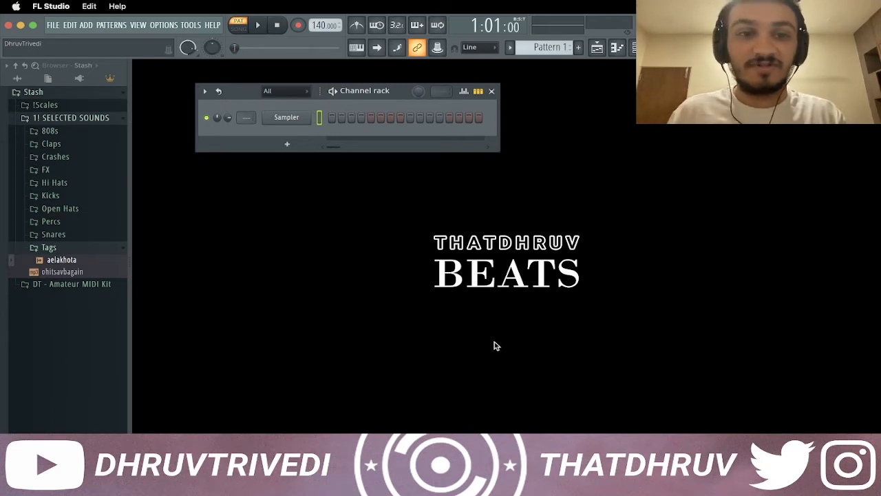
# Replace the Sampler channel with an Omnisphere instrument
pyautogui.rightClick(300, 117)
pyautogui.moveTo(368, 215)
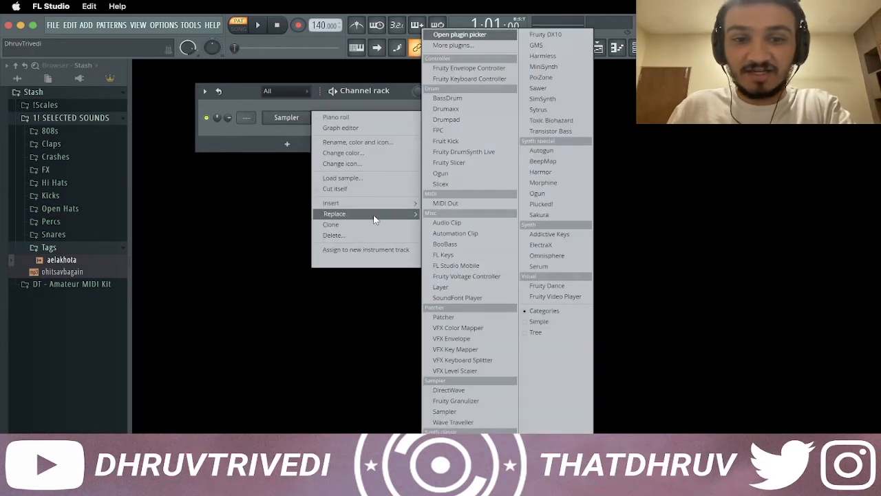
pyautogui.click(544, 256)
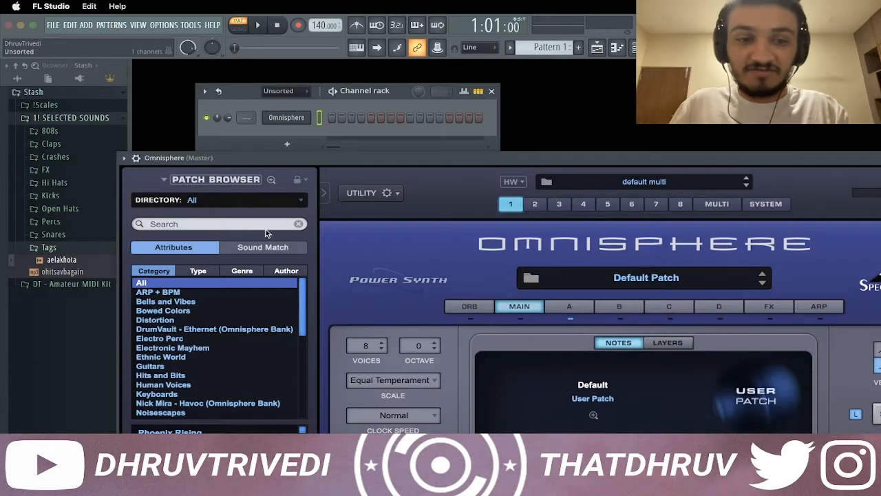
# Search the Omnisphere patch browser for "bambo" and close the plugin window
pyautogui.click(266, 228)
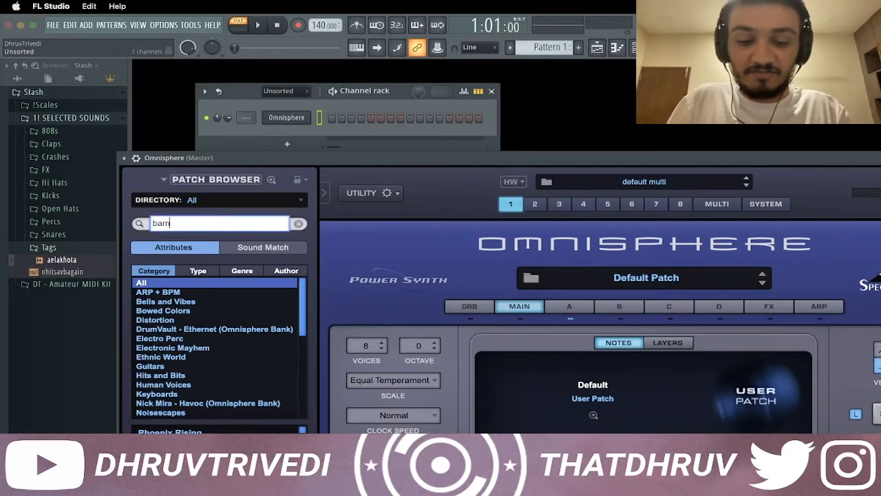
pyautogui.write('bambo')
pyautogui.press('Return')
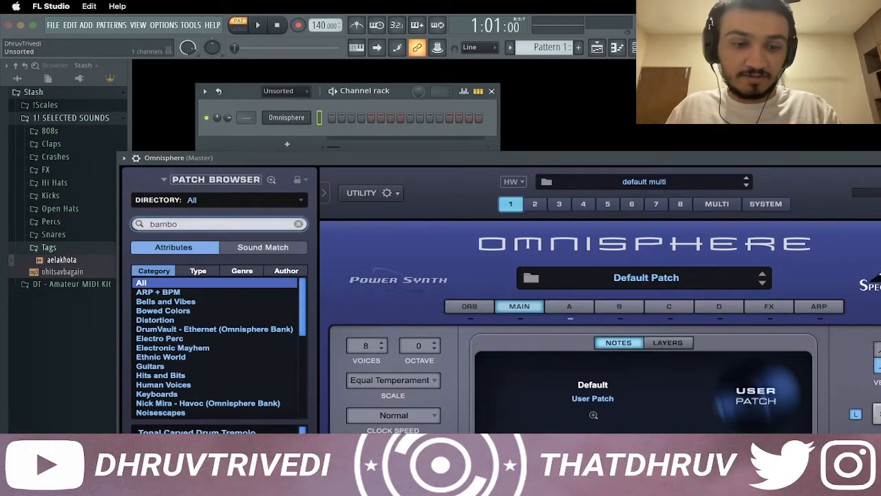
pyautogui.moveTo(385, 163); pyautogui.dragTo(397, 141)
pyautogui.press('Escape')
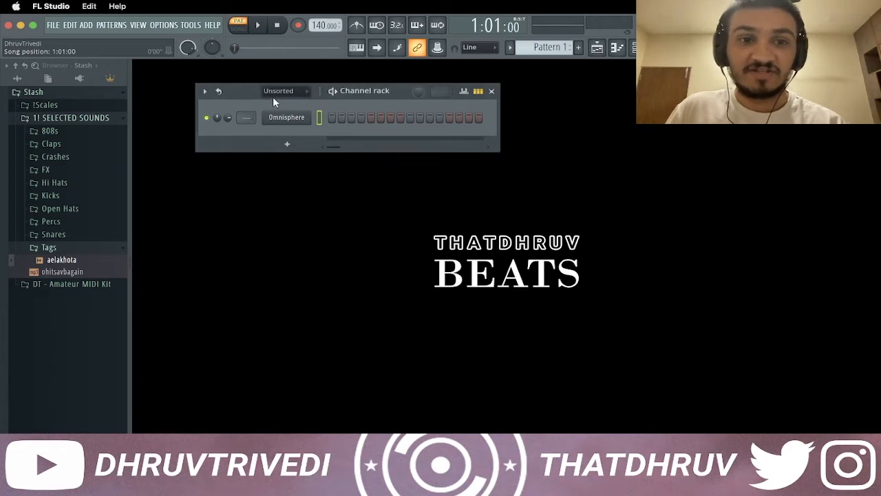
# Set the project tempo to 160 BPM and open the Omnisphere channel's piano roll
pyautogui.rightClick(322, 26)
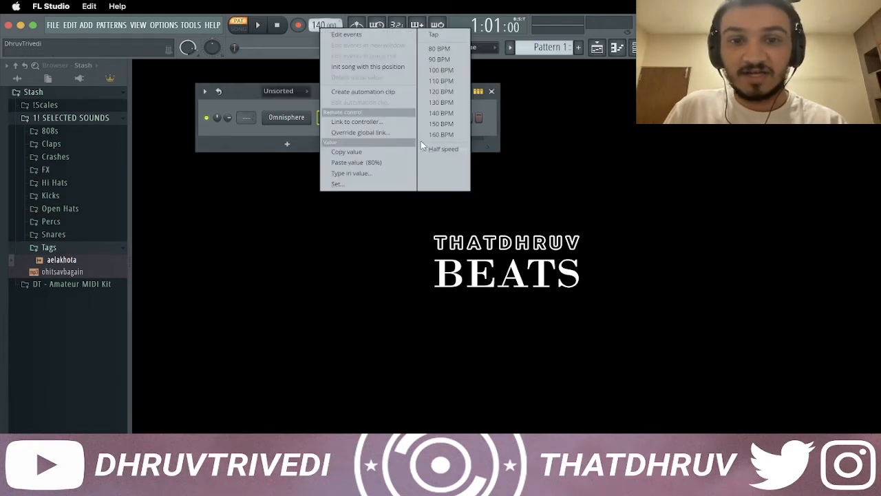
pyautogui.click(432, 136)
pyautogui.rightClick(307, 116)
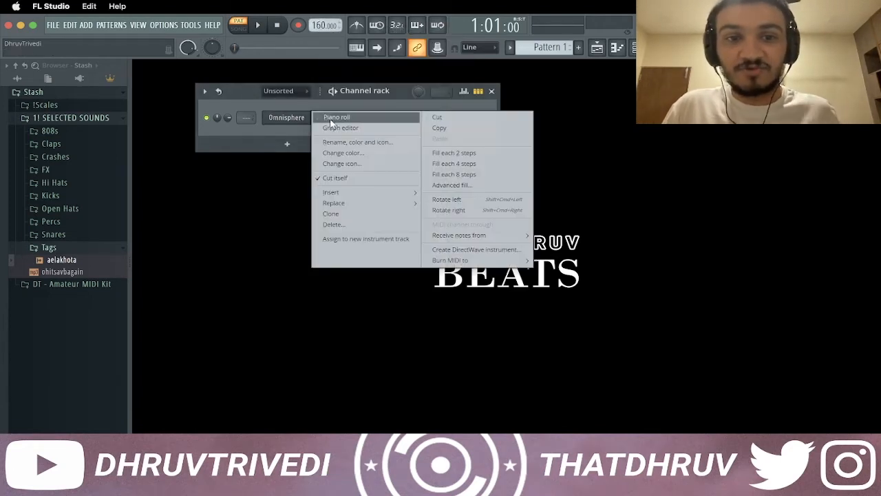
pyautogui.click(331, 120)
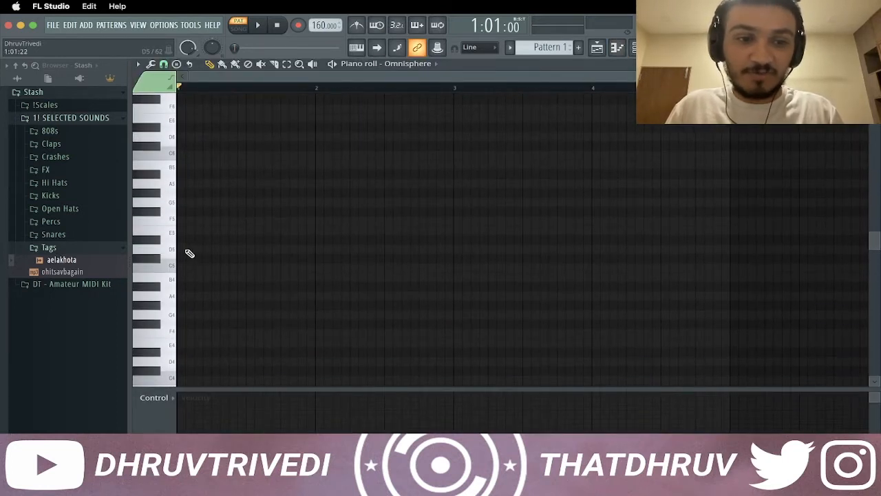
# Add one-beat notes in bar 1: D5 on step 1, A5 on step 5, F5 on step 7 and C6 on step 13
pyautogui.click(183, 250)
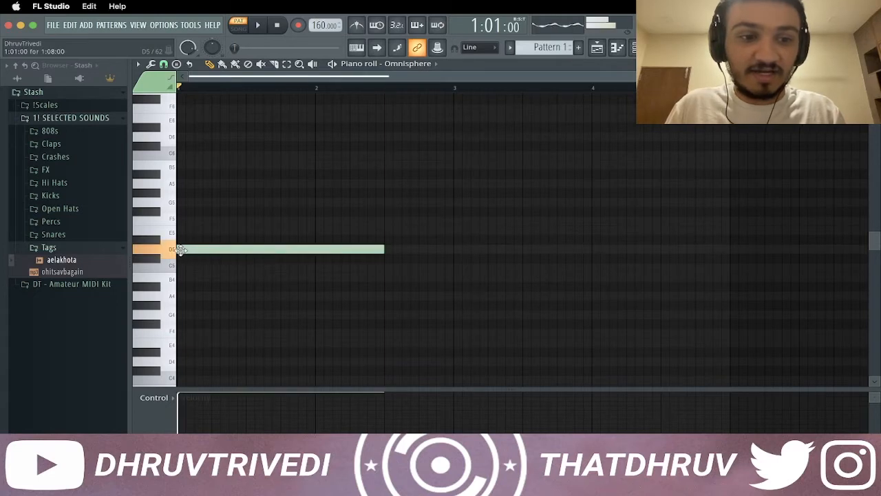
pyautogui.moveTo(255, 425); pyautogui.dragTo(125, 419)
pyautogui.moveTo(387, 249); pyautogui.dragTo(211, 250)
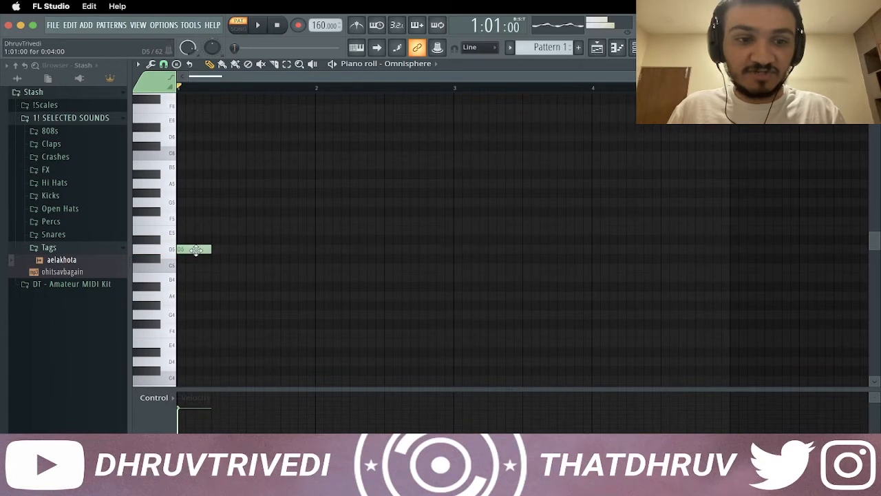
pyautogui.click(214, 183)
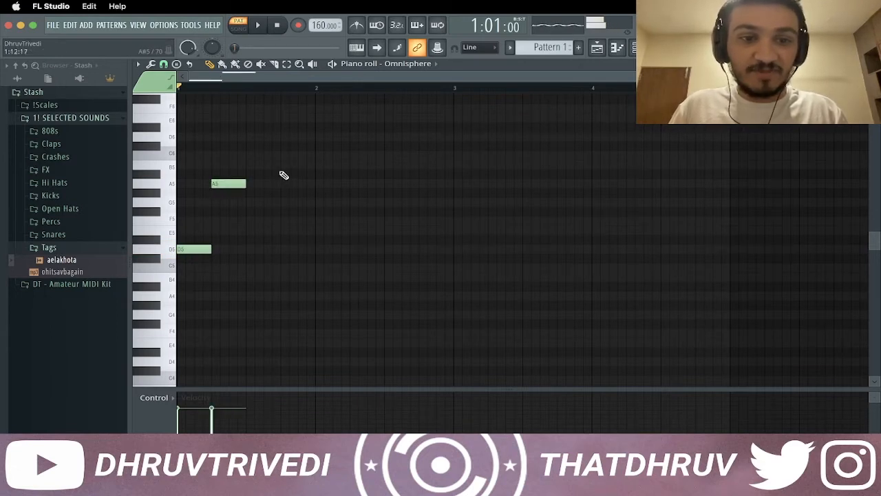
pyautogui.click(284, 155)
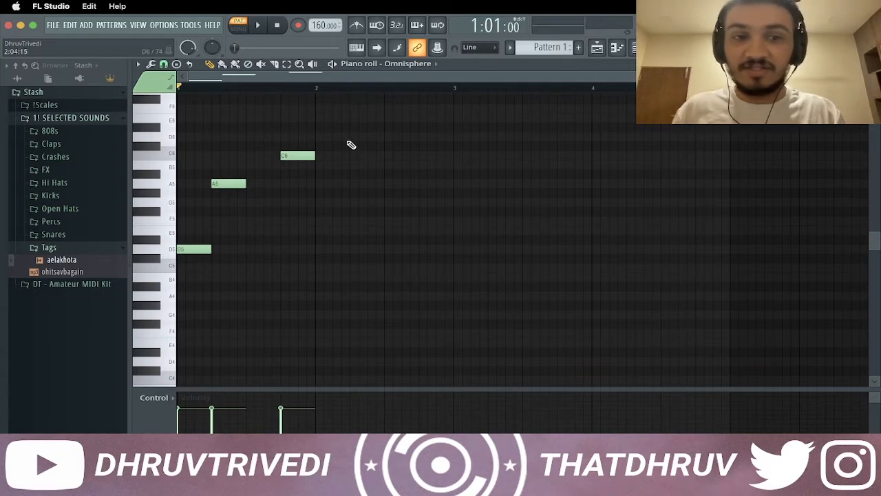
pyautogui.press('space')
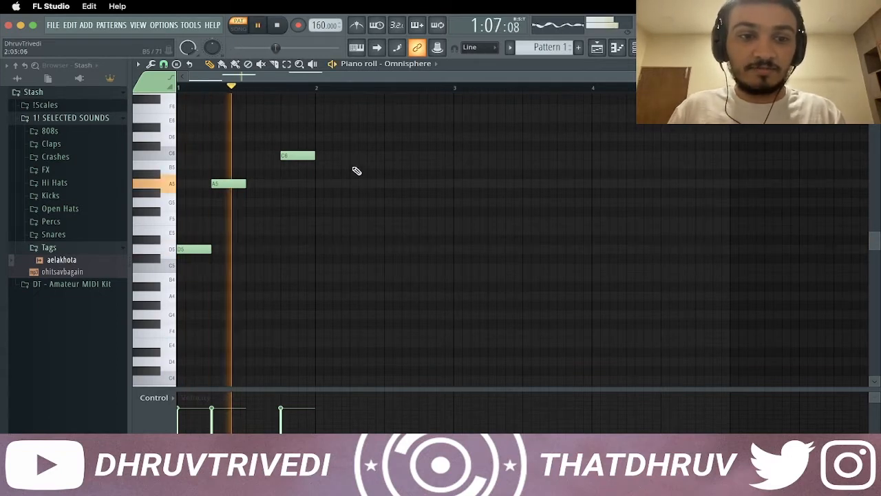
pyautogui.click(236, 221)
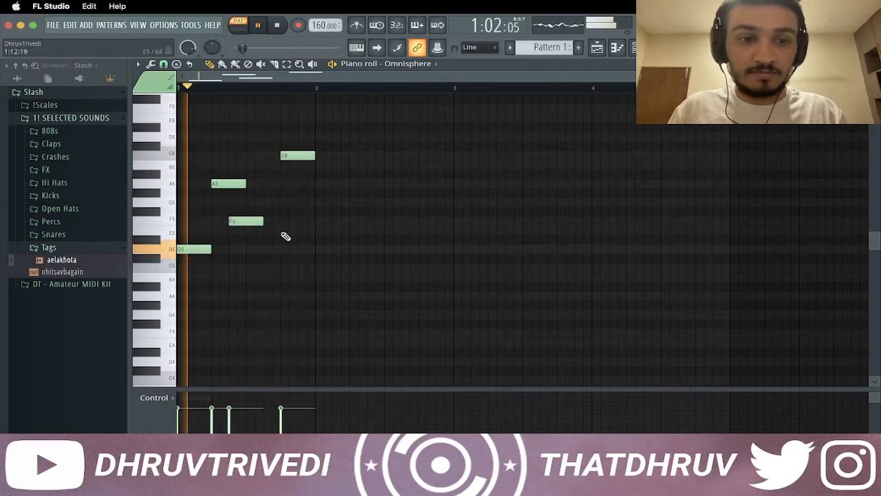
# Add D6, C6, B5 and C6 notes two steps apart in the second half of bar 2 and apply quick legato to the melody
pyautogui.click(390, 136)
pyautogui.click(407, 155)
pyautogui.click(424, 165)
pyautogui.click(441, 156)
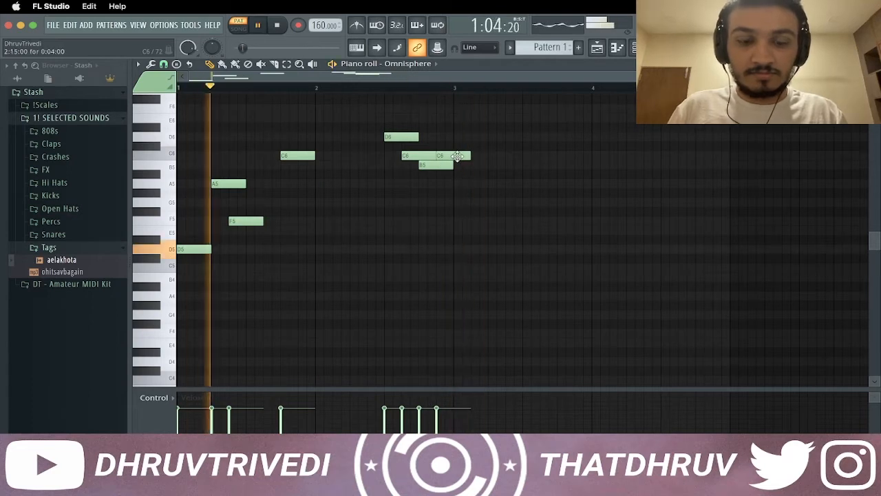
pyautogui.moveTo(460, 157); pyautogui.dragTo(460, 166)
pyautogui.press('p')
pyautogui.hotkey('ctrl', 'l')
pyautogui.press('space')
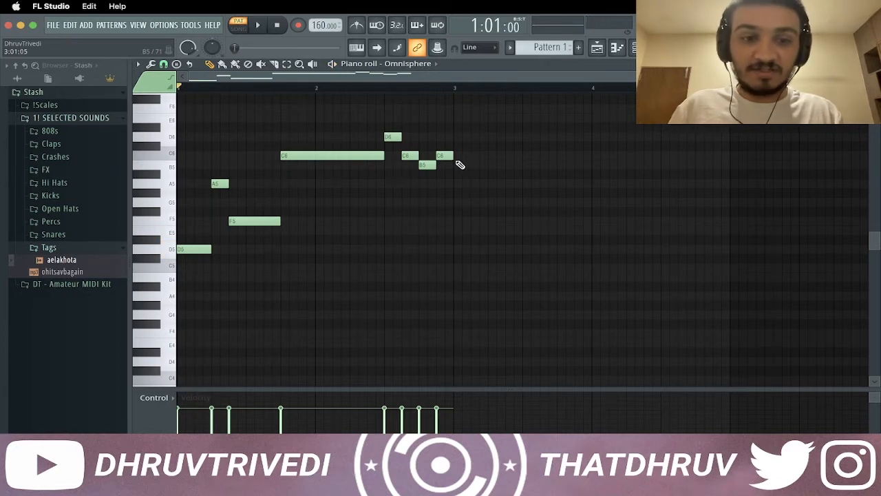
# Duplicate the two-bar melody into bars 3 and 4 and deselect the copied notes
pyautogui.hotkey('ctrl', 'b')
pyautogui.scroll(-3, 479, 90)
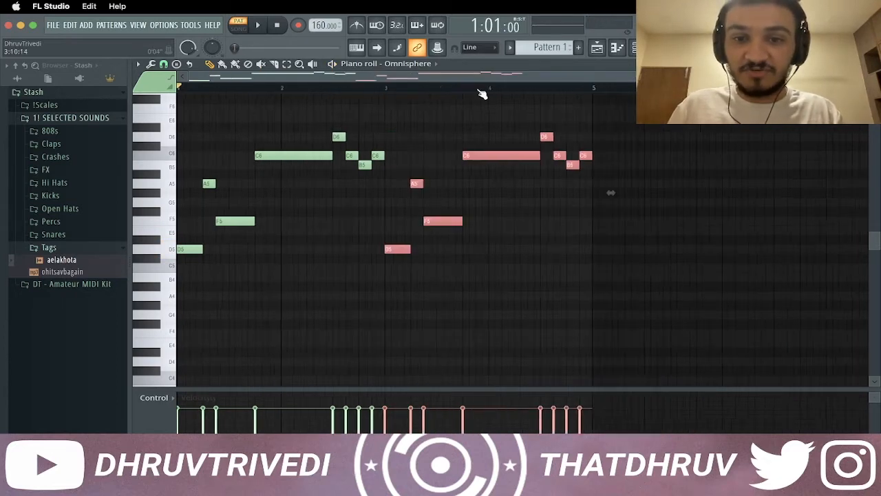
pyautogui.hotkey('ctrl', 'd')
# Replace the four short closing notes of bar 4 with an A5 and a B5 of one beat each
pyautogui.rightClick(483, 136)
pyautogui.rightClick(494, 155)
pyautogui.rightClick(505, 164)
pyautogui.moveTo(483, 165); pyautogui.dragTo(482, 183)
pyautogui.moveTo(516, 157); pyautogui.dragTo(503, 170)
pyautogui.click(527, 165)
pyautogui.hotkey('ctrl', 'l')
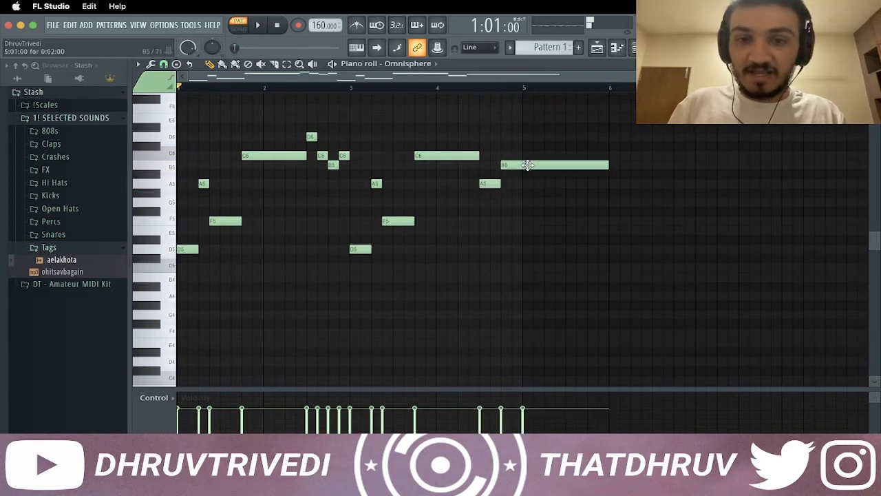
pyautogui.rightClick(527, 165)
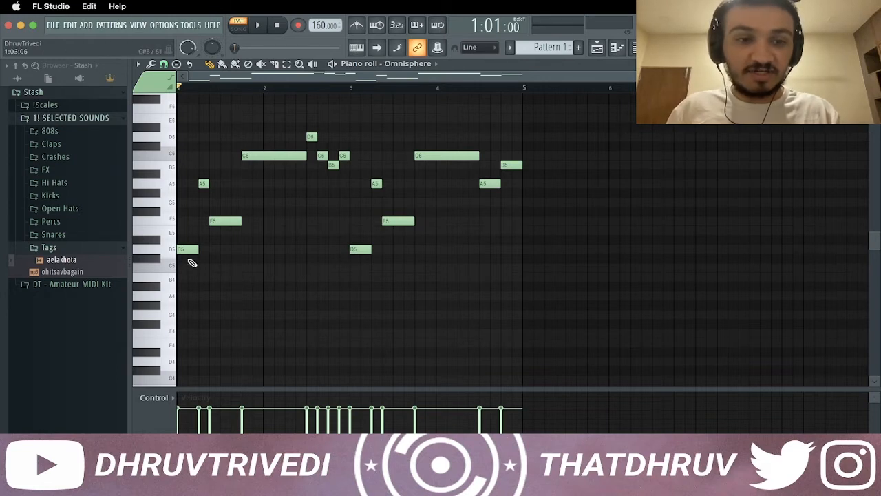
# Copy the two D5 notes an octave down to D4 and lengthen each copy to two bars
pyautogui.moveTo(187, 261); pyautogui.dragTo(371, 258)
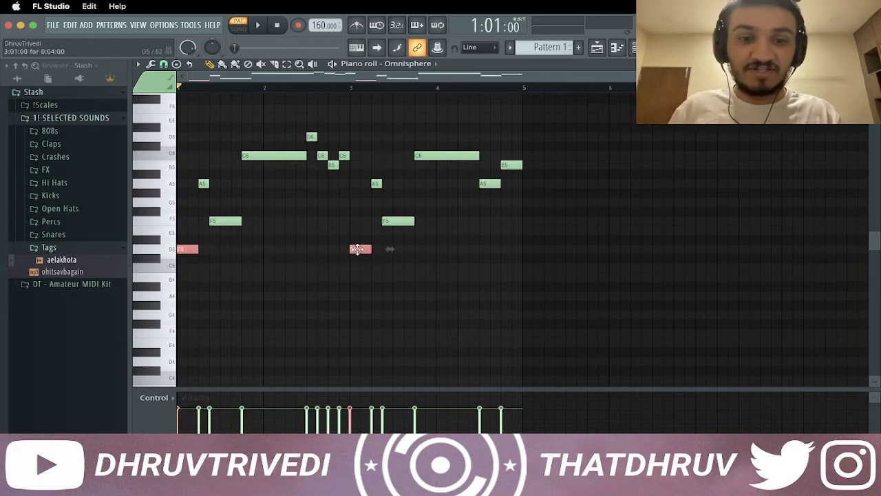
pyautogui.press('super+Down')
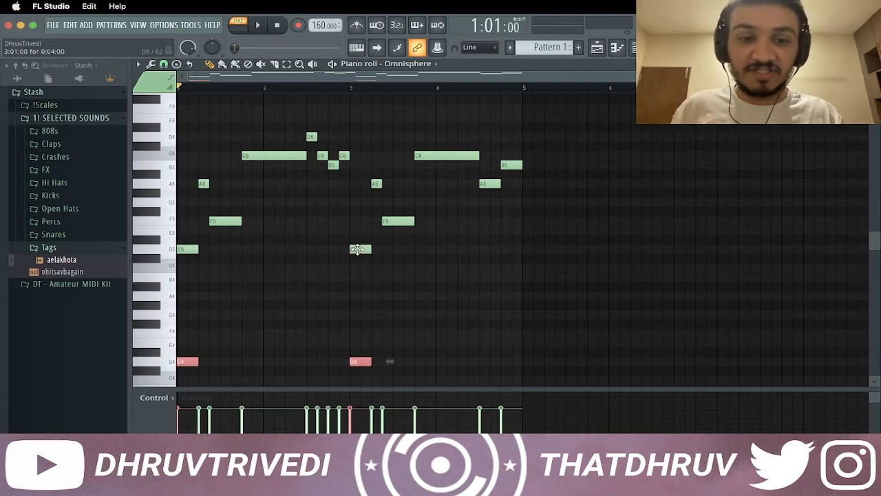
pyautogui.moveTo(370, 362); pyautogui.dragTo(521, 360)
pyautogui.press('super+d')
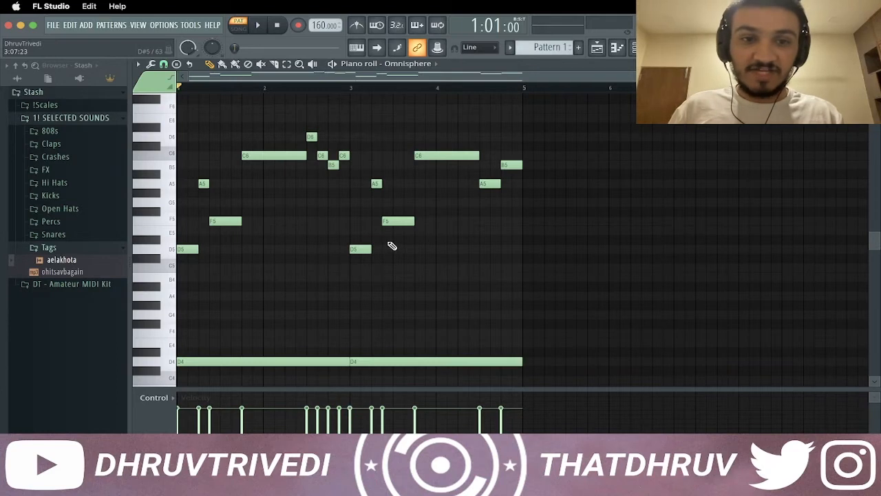
# Play back the four-bar pattern and duplicate all its notes into bars 5 to 8
pyautogui.press('space')
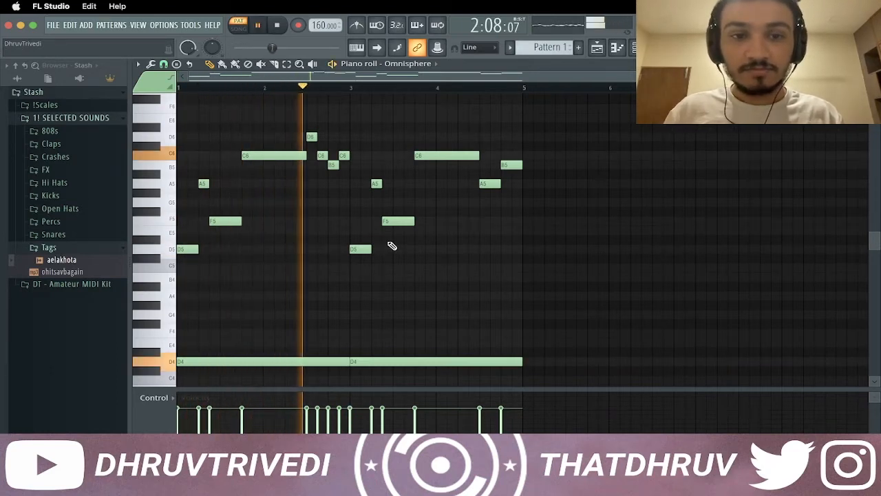
pyautogui.press('super+b')
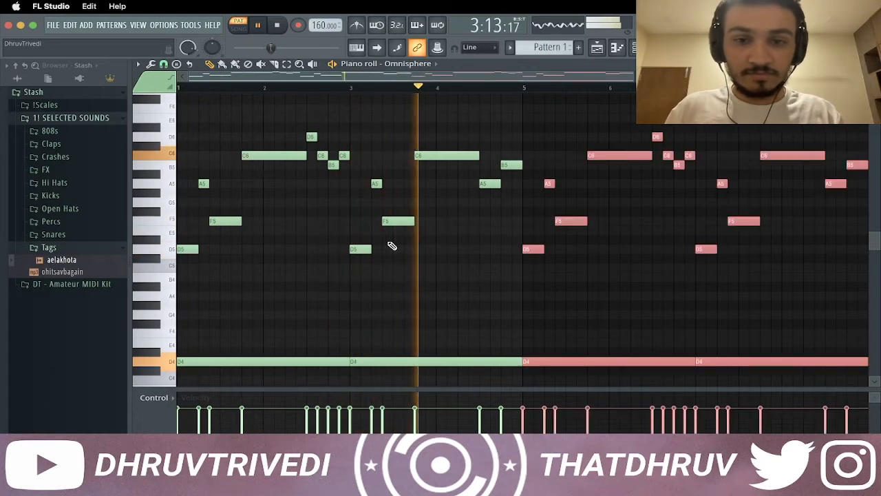
pyautogui.press('space')
pyautogui.scroll(-2, 539, 93)
pyautogui.scroll(-1, 539, 93)
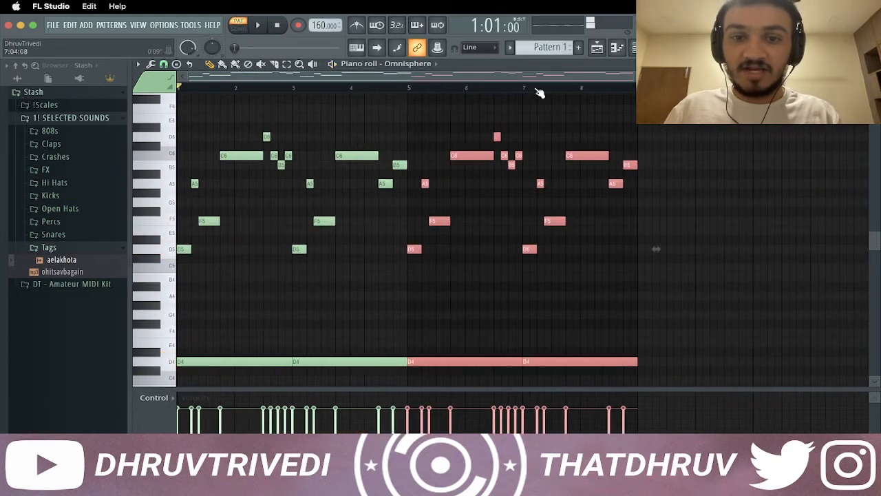
# Transpose the D5 and D4 notes in bars 5 to 8 down five semitones to A4 and A3
pyautogui.click(423, 272)
pyautogui.moveTo(415, 237); pyautogui.dragTo(590, 366)
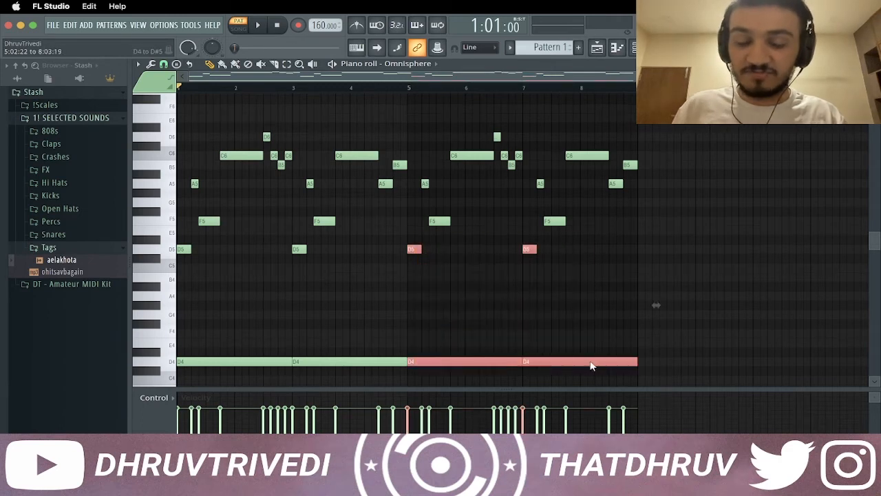
pyautogui.hotkey('shift', 'Down')
pyautogui.hotkey('shift', 'Down')
pyautogui.hotkey('shift', 'Down')
pyautogui.hotkey('shift', 'Down')
pyautogui.hotkey('shift', 'Down')
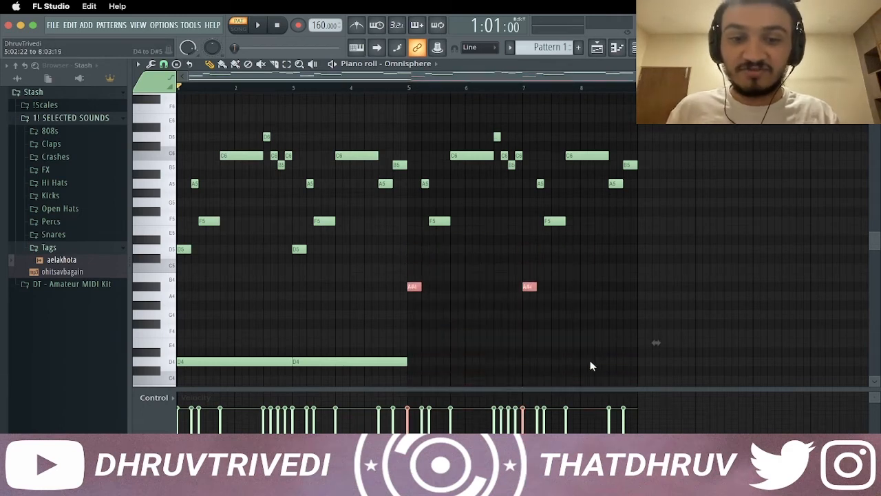
# Lower the two F5 notes in bars 5 and 7 by three semitones to D5
pyautogui.scroll(-3, 577, 363)
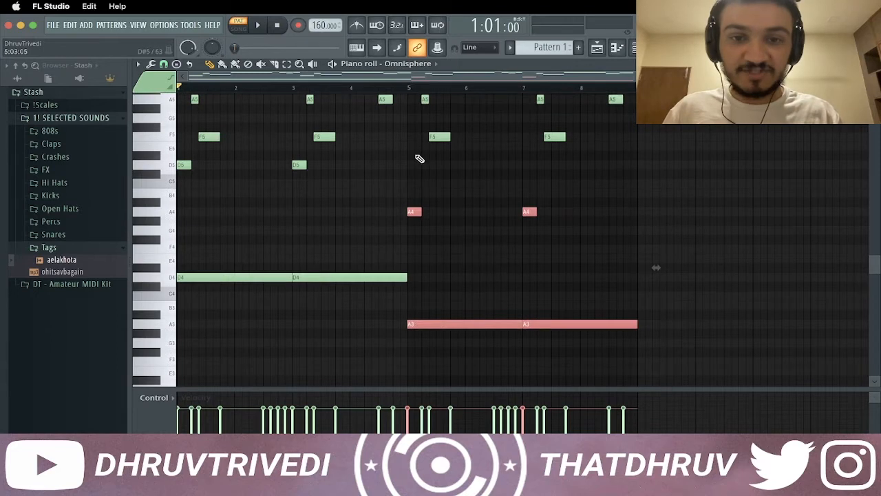
pyautogui.moveTo(418, 132); pyautogui.dragTo(607, 158)
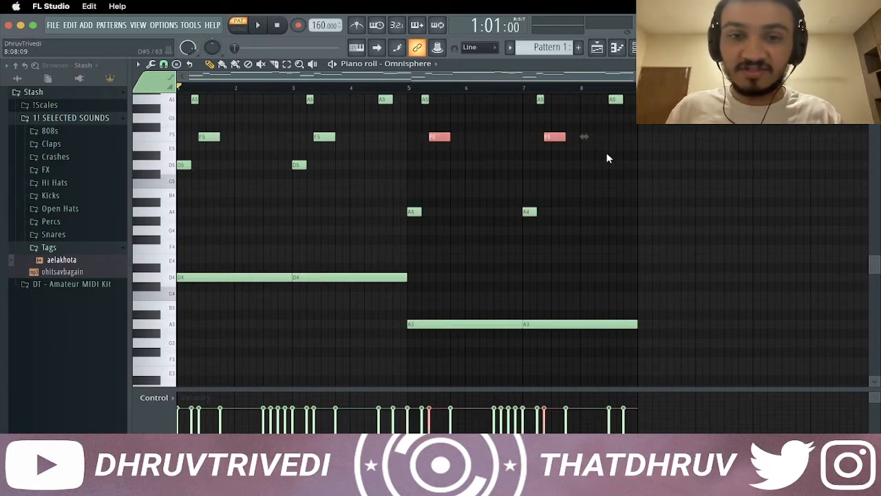
pyautogui.hotkey('shift', 'Down')
pyautogui.hotkey('shift', 'Down')
pyautogui.hotkey('shift', 'Down')
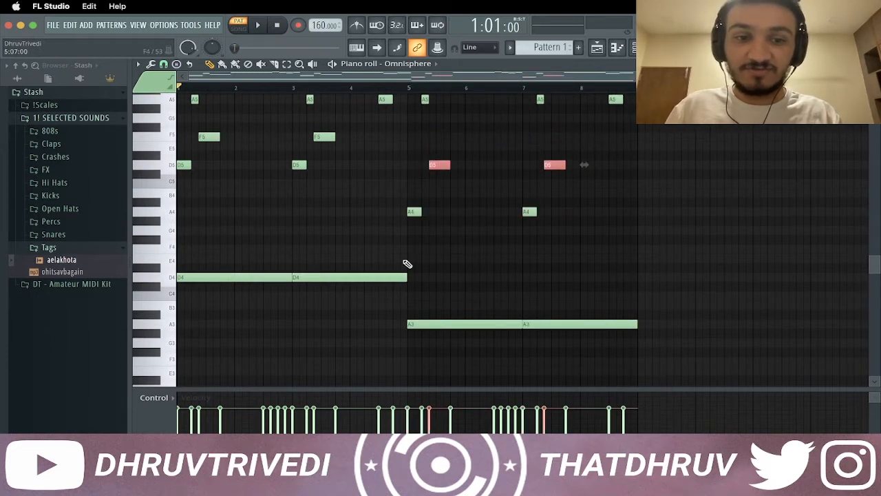
# Change the four short closing notes of bar 6 to B5, C6, A5 and B5
pyautogui.scroll(2, 466, 268)
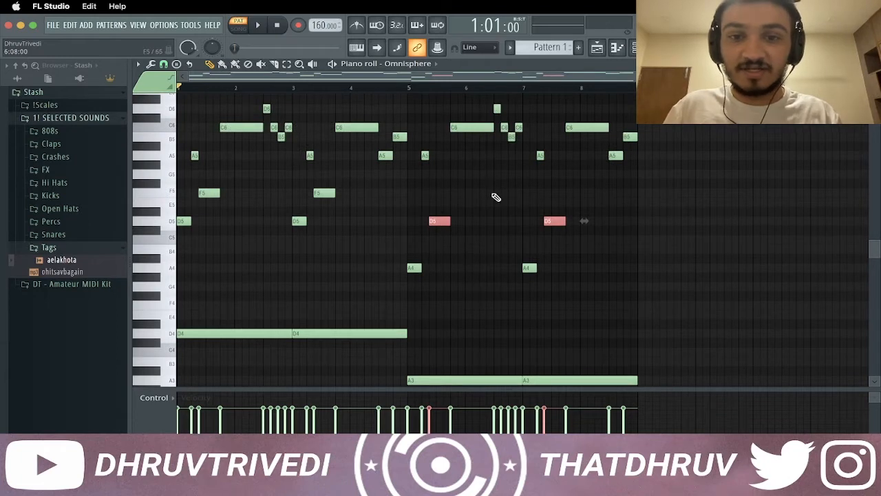
pyautogui.scroll(1, 496, 198)
pyautogui.moveTo(496, 136); pyautogui.dragTo(512, 187)
pyautogui.moveTo(519, 155); pyautogui.dragTo(519, 167)
# Flip the last two notes of bar 8 horizontally so B5 precedes A5, play back the pattern and deselect the notes
pyautogui.moveTo(617, 194); pyautogui.dragTo(647, 148)
pyautogui.hotkey('alt', 'u')
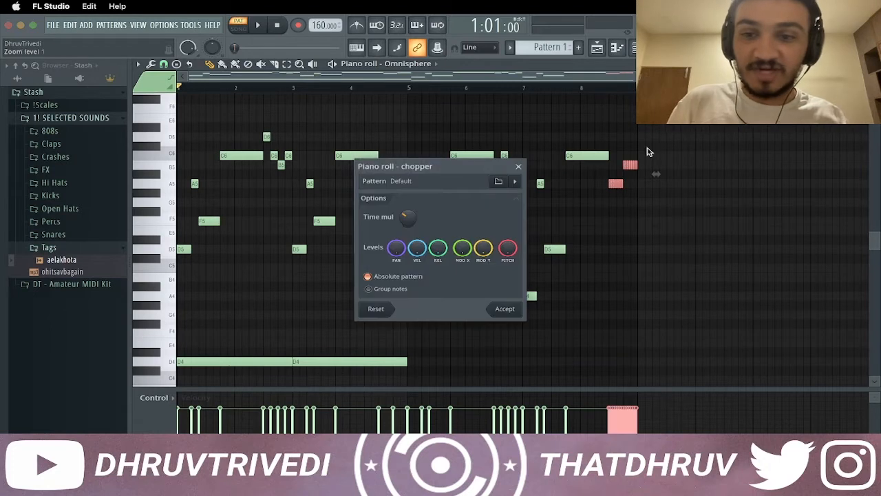
pyautogui.press('Escape')
pyautogui.hotkey('alt', 'y')
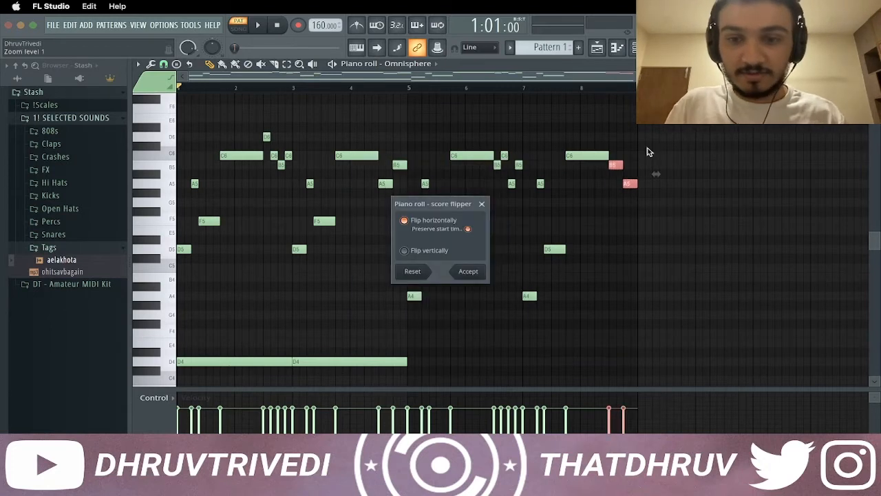
pyautogui.press('Return')
pyautogui.press('space')
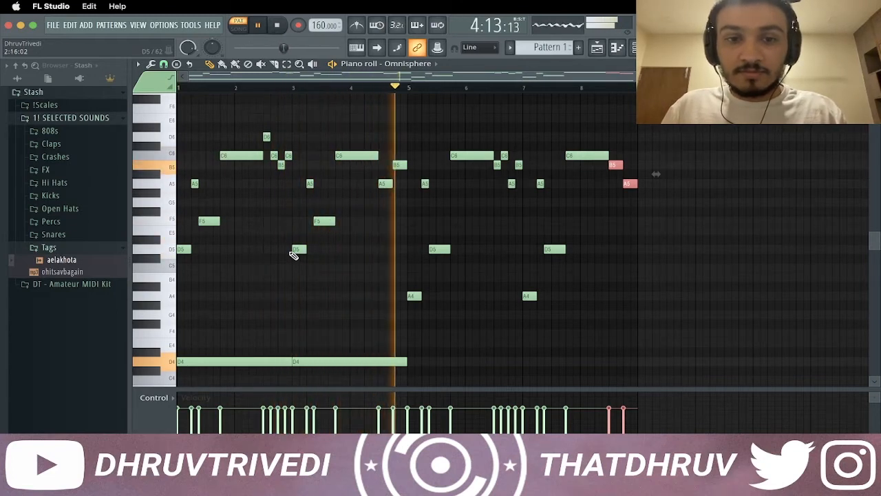
pyautogui.keyDown('super'); pyautogui.click(486, 223); pyautogui.keyUp('super')
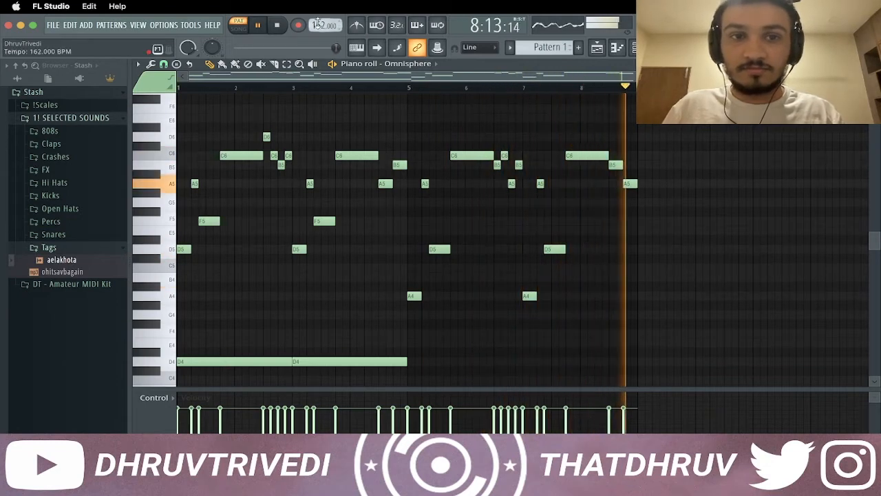
# Stop playback and delete the short D5 at the start of bar 3 and the A4 at the start of bar 7
pyautogui.press('space')
pyautogui.rightClick(297, 250)
pyautogui.rightClick(529, 296)
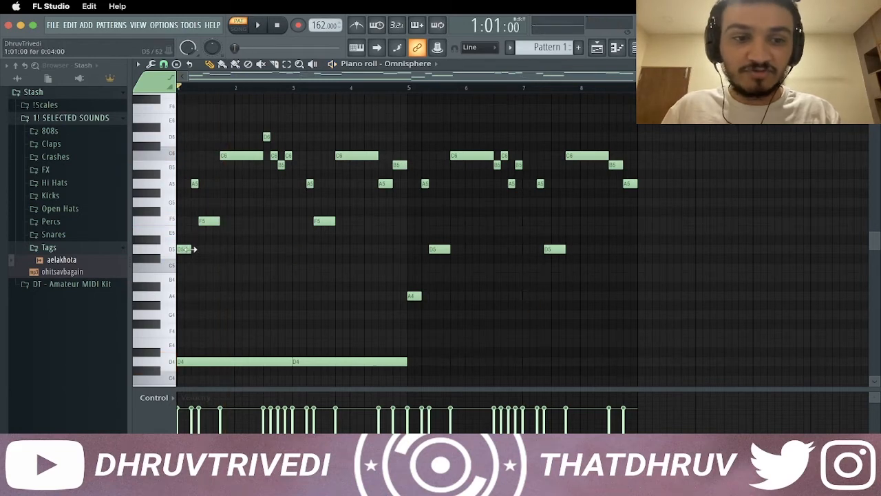
# Lengthen the D5 at the start of bar 1 to half a bar and repeat it back to back through bar 4
pyautogui.click(199, 251)
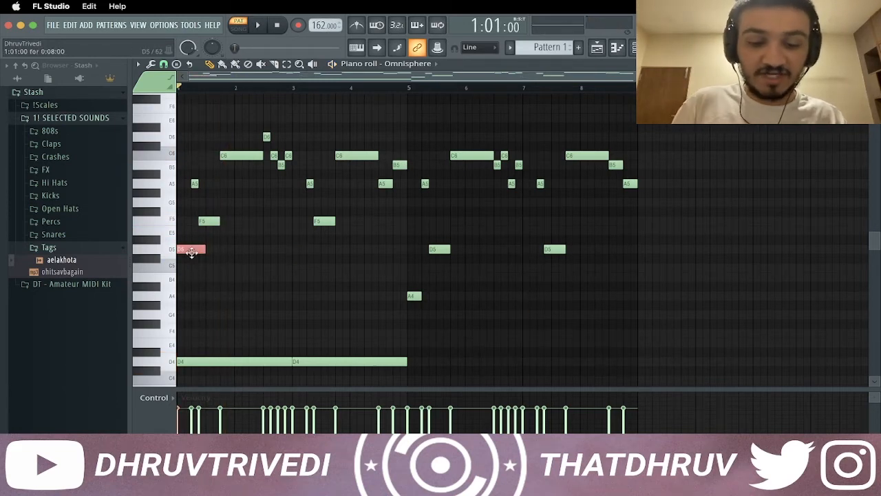
pyautogui.hotkey('ctrl', 'b')
pyautogui.hotkey('ctrl', 'b')
pyautogui.hotkey('ctrl', 'b')
pyautogui.hotkey('ctrl', 'b')
pyautogui.hotkey('ctrl', 'b')
pyautogui.hotkey('ctrl', 'b')
pyautogui.hotkey('ctrl', 'b')
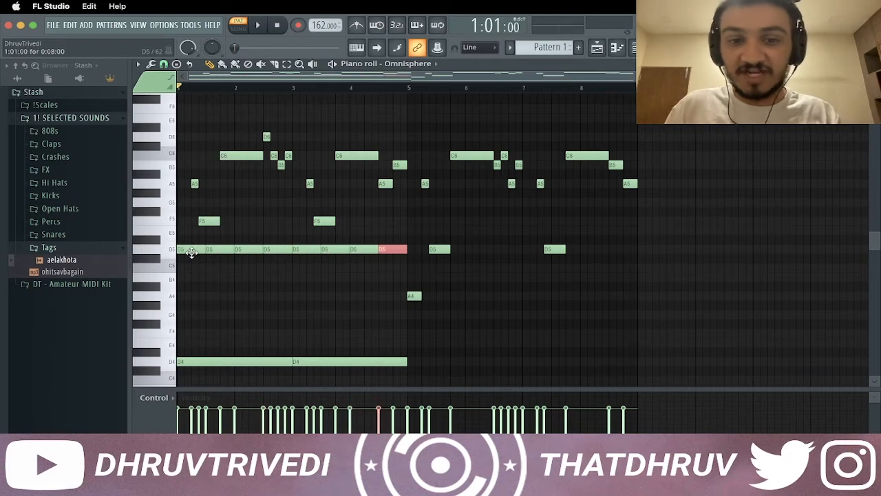
# Lengthen the A4 at the start of bar 5 to half a bar, repeat it through bar 8 and play back the pattern
pyautogui.click(414, 296)
pyautogui.click(427, 297)
pyautogui.hotkey('ctrl', 'b')
pyautogui.hotkey('ctrl', 'b')
pyautogui.hotkey('ctrl', 'b')
pyautogui.hotkey('ctrl', 'b')
pyautogui.hotkey('ctrl', 'b')
pyautogui.hotkey('ctrl', 'b')
pyautogui.hotkey('ctrl', 'b')
pyautogui.hotkey('ctrl', 'd')
pyautogui.press('space')
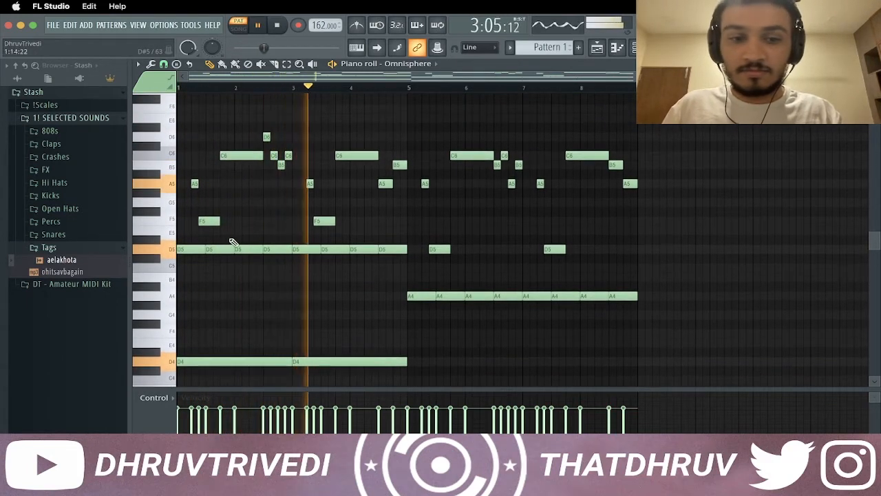
# Copy the first D5 note of bar 1 two octaves up to D7 and stop playback
pyautogui.scroll(4, 237, 251)
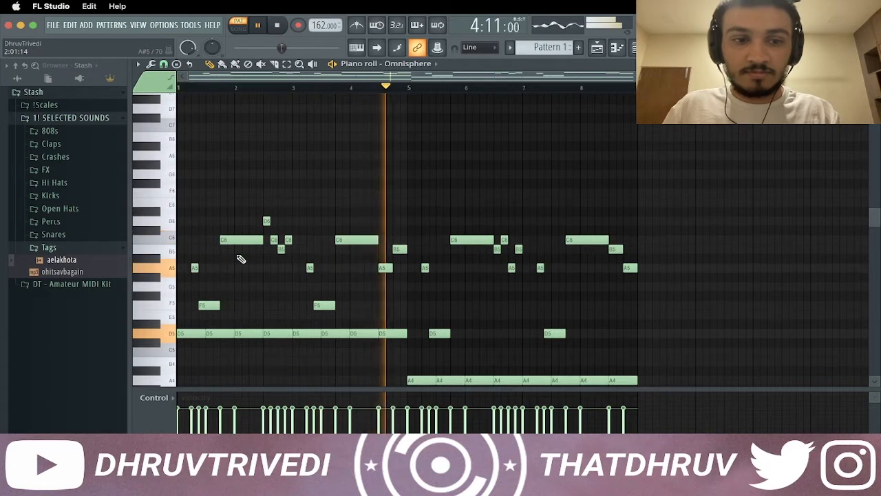
pyautogui.keyDown('ctrl'); pyautogui.click(192, 334); pyautogui.keyUp('ctrl')
pyautogui.press('super+c')
pyautogui.press('super+v')
pyautogui.press('super+Up')
pyautogui.press('super+Up')
pyautogui.press('space')
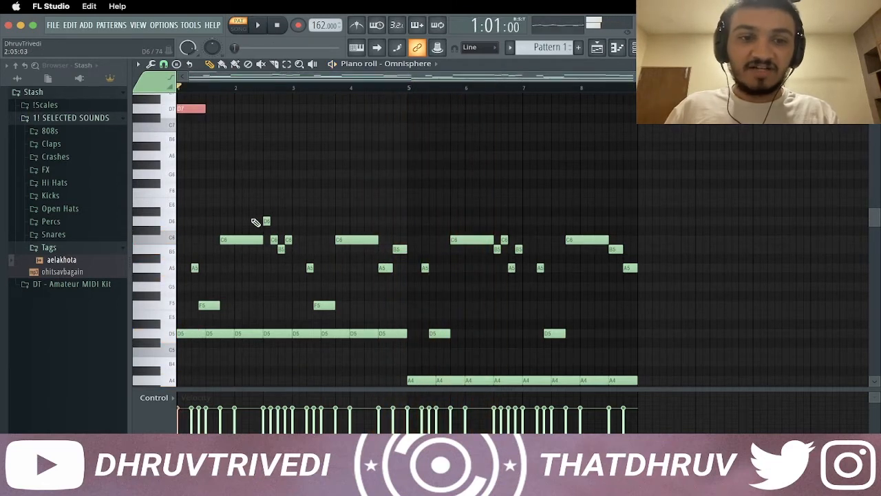
# Shorten the D7 note to two steps and chop it into a fast roll with the chopper's Default pattern
pyautogui.scroll(4, 281, 183)
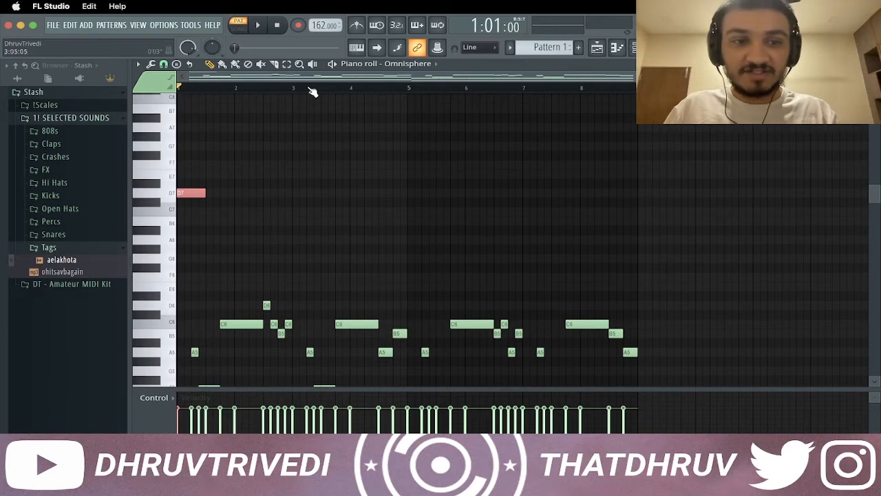
pyautogui.scroll(-3, 301, 137)
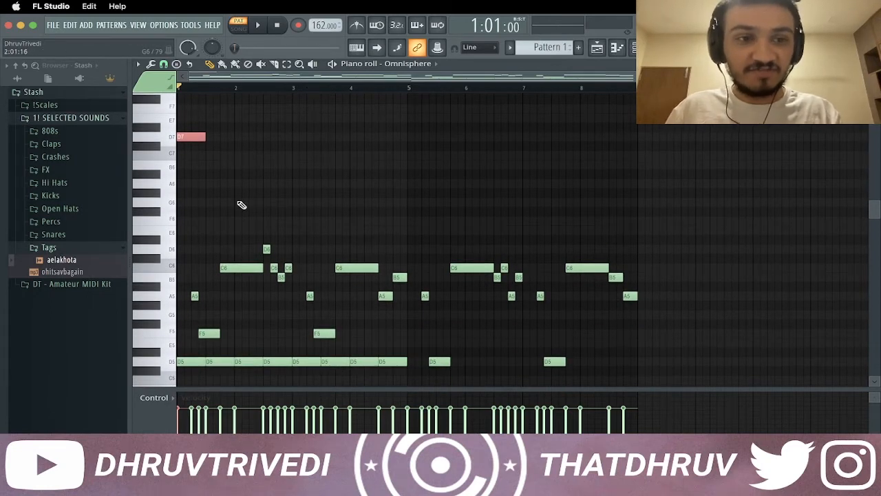
pyautogui.hotkey('alt', 'u')
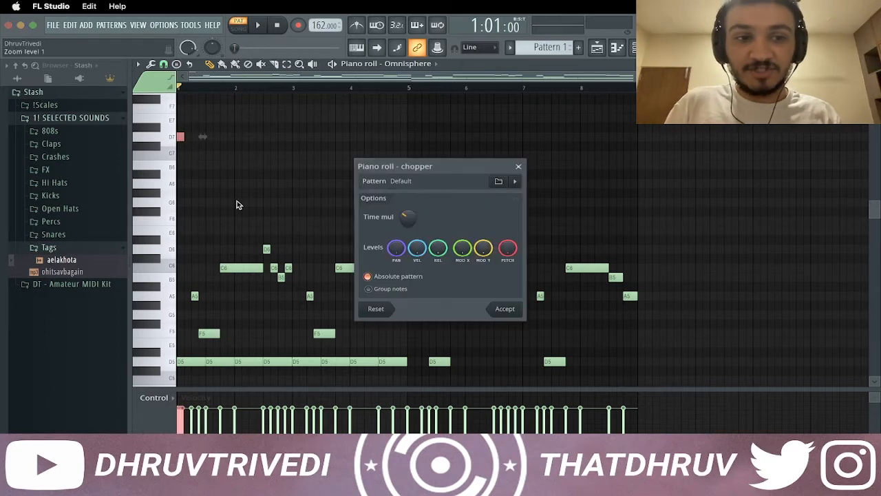
pyautogui.press('Return')
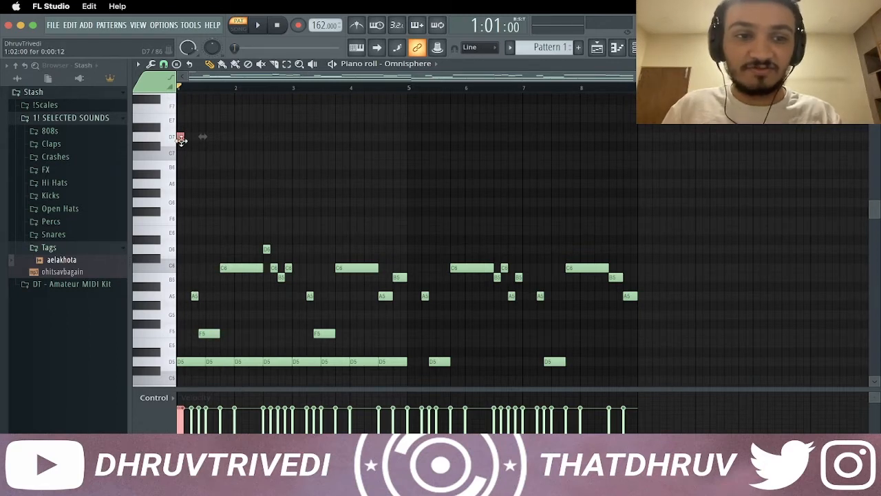
# Place a copy of the chopped roll on A6 in bar 1, where the F5 note starts, and restart playback
pyautogui.press('space')
pyautogui.click(202, 183)
pyautogui.press('space')
pyautogui.press('space')
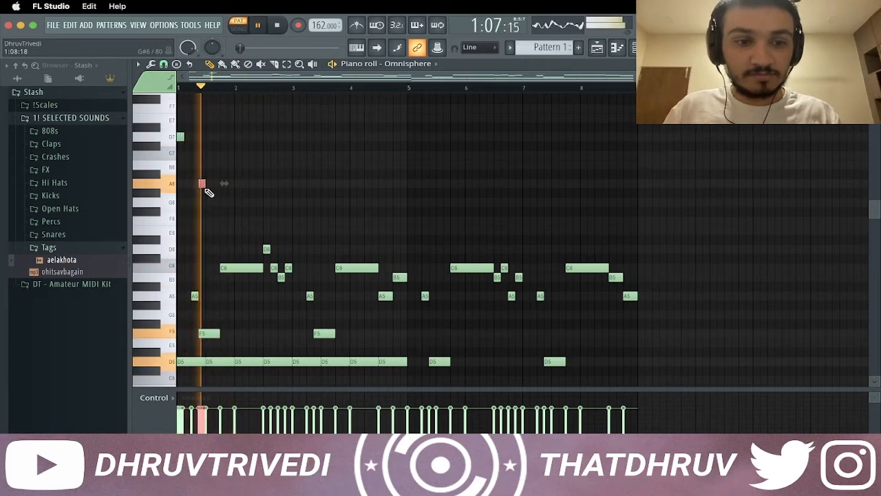
# Add another copy of the chopped roll on G7 at the start of bar 2 and restart playback
pyautogui.moveTo(202, 184); pyautogui.dragTo(237, 105)
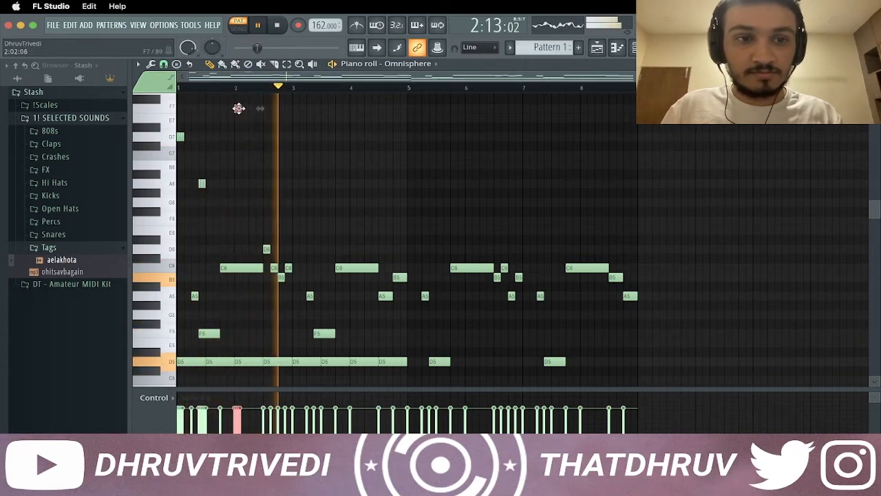
pyautogui.scroll(5, 241, 114)
pyautogui.scroll(-4, 246, 256)
pyautogui.moveTo(236, 304); pyautogui.dragTo(238, 284)
pyautogui.press('space')
pyautogui.press('space')
pyautogui.scroll(-5, 243, 262)
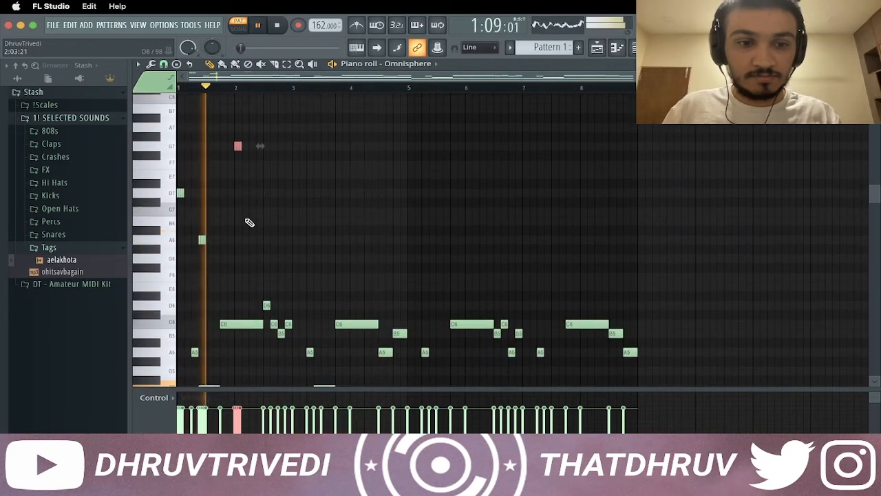
# Move the G7 roll back to the start of the first long C6, and add rolls on A6 in bar 3 and F6 in bar 4
pyautogui.moveTo(238, 146); pyautogui.dragTo(223, 146)
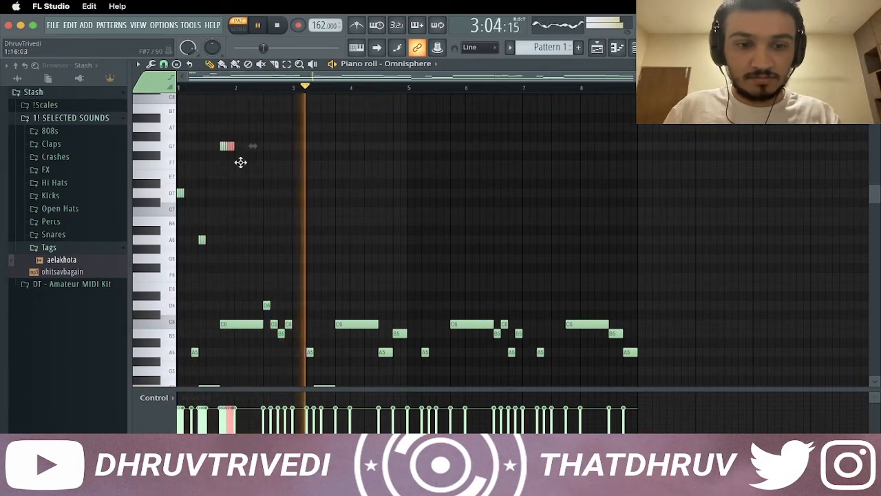
pyautogui.click(308, 239)
pyautogui.click(381, 276)
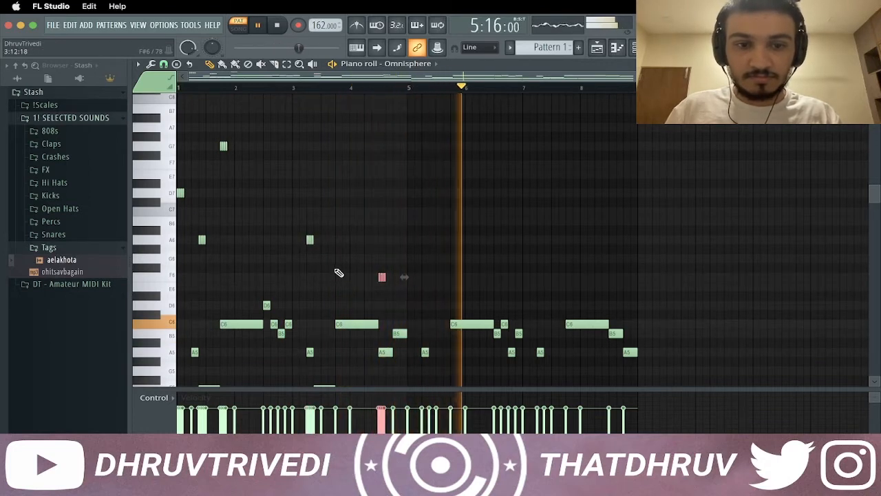
# Copy all five chopped rolls from bars 1 to 4 into bars 5 to 8
pyautogui.moveTo(167, 138); pyautogui.dragTo(208, 276)
pyautogui.moveTo(181, 195); pyautogui.dragTo(415, 201)
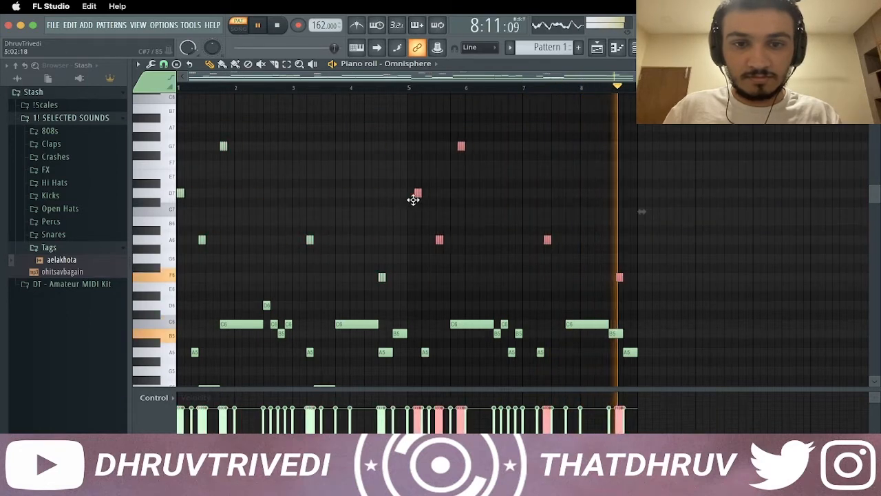
# In bar 5, lower the D7 roll five semitones to A6 and the following A6 roll to D6
pyautogui.moveTo(402, 187); pyautogui.dragTo(423, 201)
pyautogui.hotkey('shift', 'Down')
pyautogui.hotkey('shift', 'Down')
pyautogui.hotkey('shift', 'Down')
pyautogui.hotkey('shift', 'Down')
pyautogui.hotkey('shift', 'Down')
pyautogui.moveTo(424, 202); pyautogui.dragTo(430, 312)
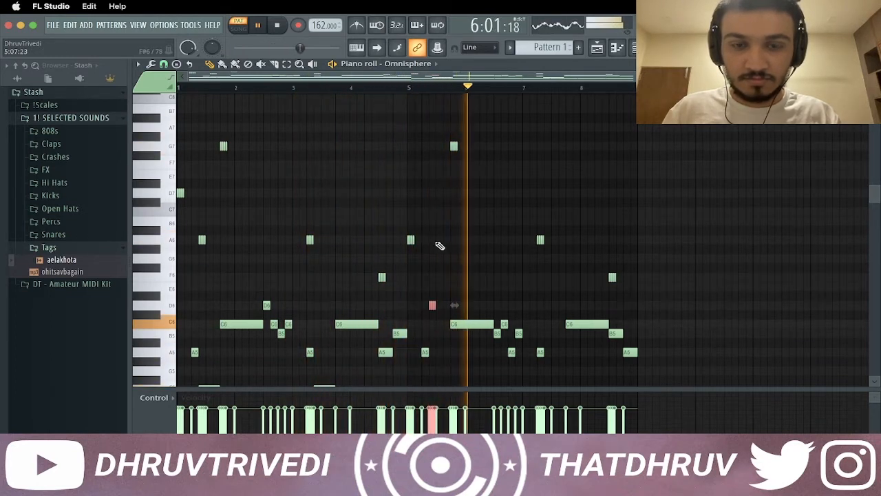
# Lower the G7 roll at the end of bar 5 by an octave and three semitones to E6
pyautogui.click(454, 147)
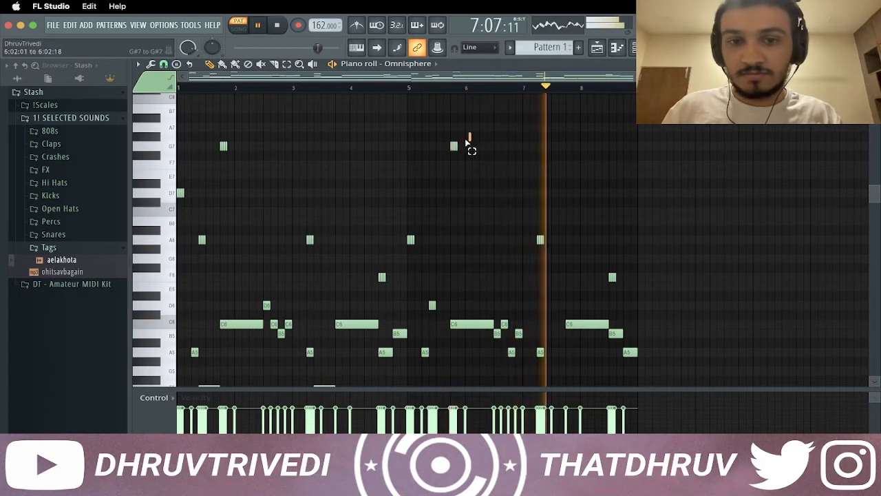
pyautogui.moveTo(471, 137); pyautogui.dragTo(448, 155)
pyautogui.hotkey('shift', 'Down')
pyautogui.hotkey('shift', 'Down')
pyautogui.hotkey('shift', 'Down')
pyautogui.hotkey('ctrl', 'Down')
# Raise the F6 roll in bar 8 six semitones to B6 and deselect it
pyautogui.click(611, 278)
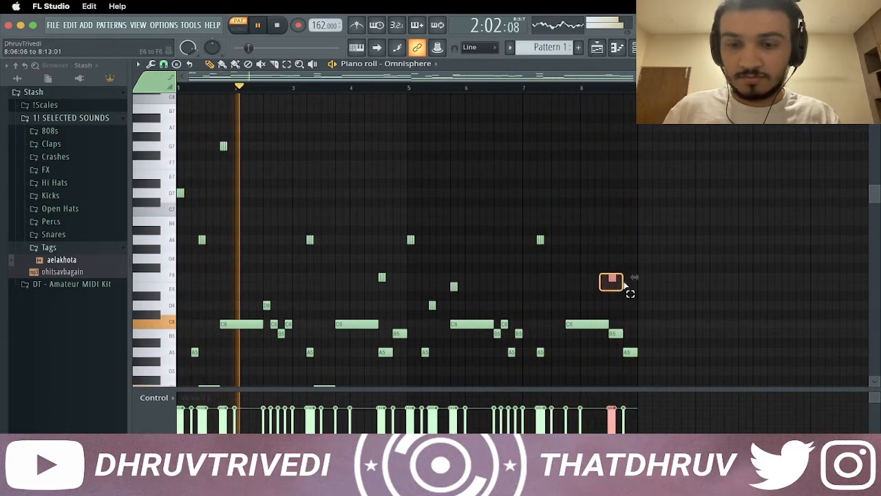
pyautogui.hotkey('shift', 'Up')
pyautogui.hotkey('shift', 'Up')
pyautogui.hotkey('shift', 'Up')
pyautogui.hotkey('shift', 'Up')
pyautogui.hotkey('shift', 'Up')
pyautogui.hotkey('shift', 'Up')
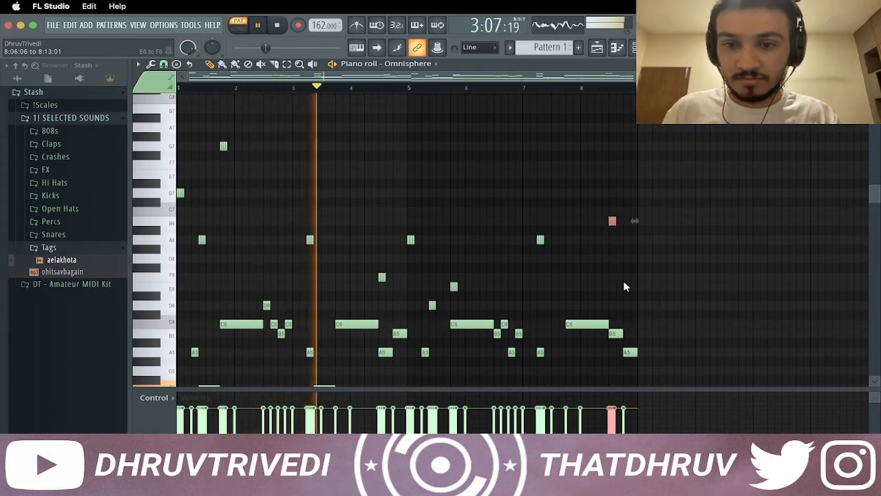
pyautogui.press('super+d')
# Stop playback and apply the Randomizer to vary the velocities of the pattern's notes
pyautogui.scroll(-1, 460, 174)
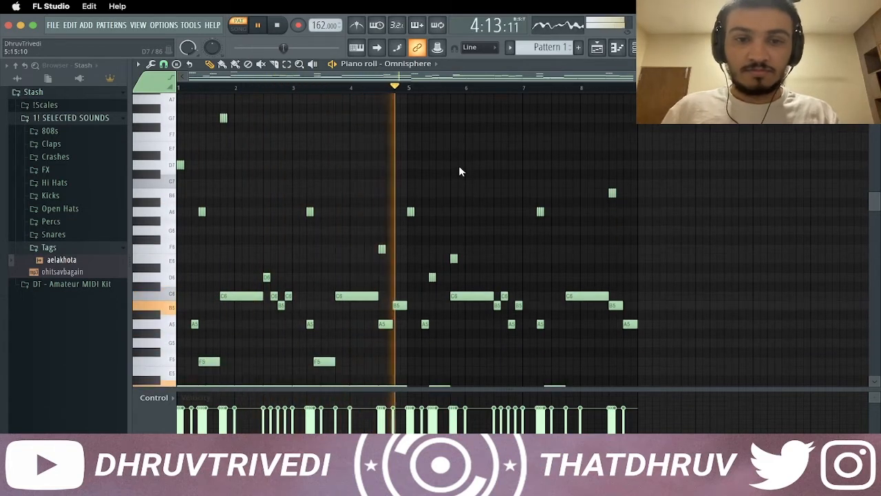
pyautogui.scroll(-3, 458, 160)
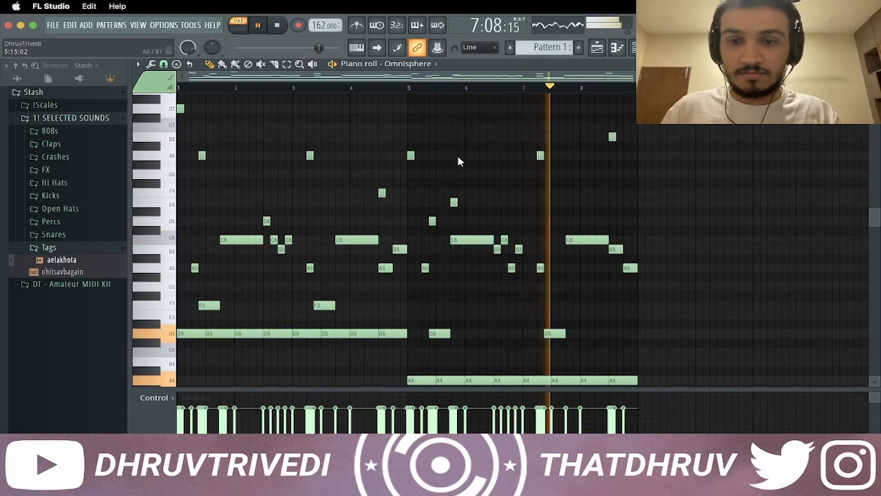
pyautogui.scroll(-1, 437, 167)
pyautogui.scroll(-1, 437, 167)
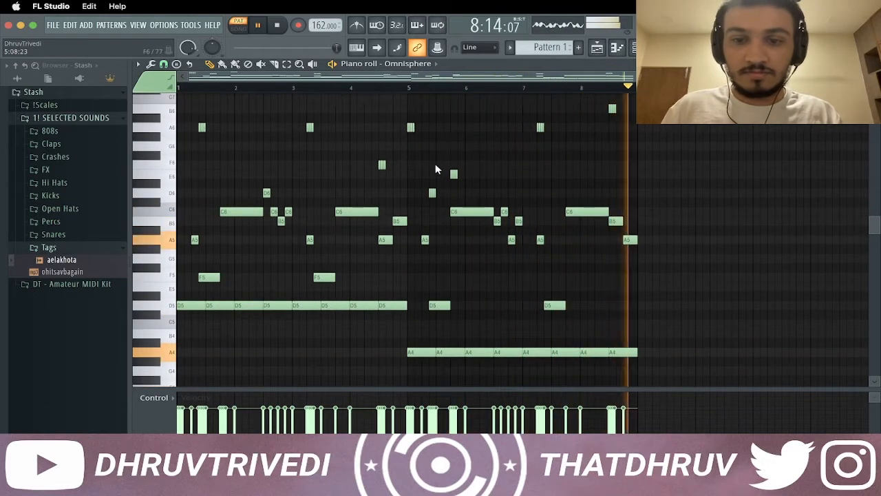
pyautogui.press('space')
pyautogui.hotkey('alt', 'q')
pyautogui.press('Escape')
pyautogui.hotkey('alt', 'r')
pyautogui.press('Return')
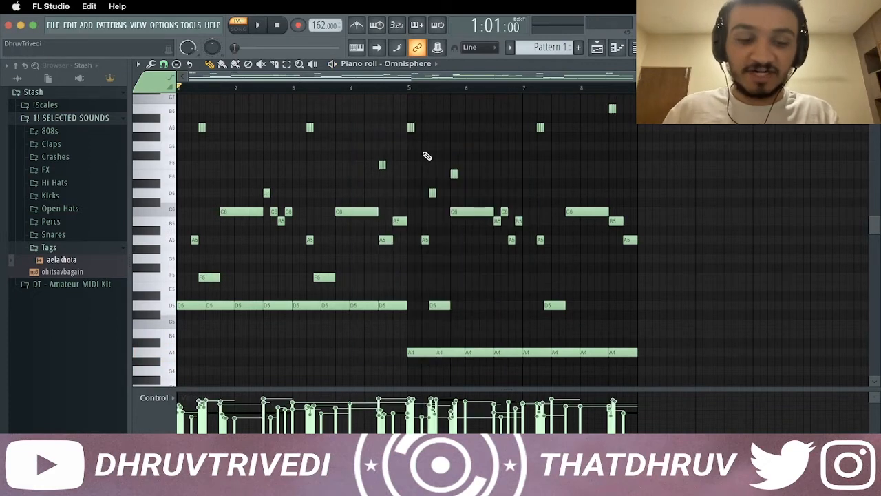
# Lower the velocity of the repeated D5 and A4 notes except the first in each run, and play back the pattern
pyautogui.scroll(1, 626, 239)
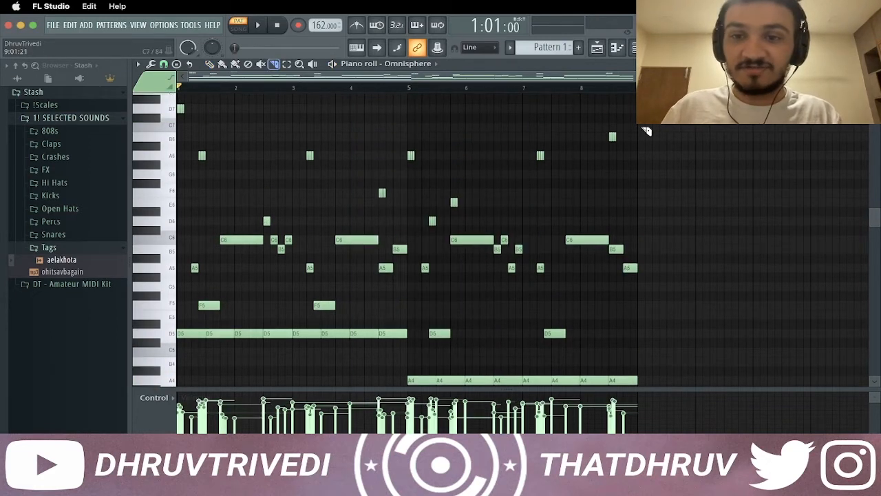
pyautogui.scroll(-4, 637, 299)
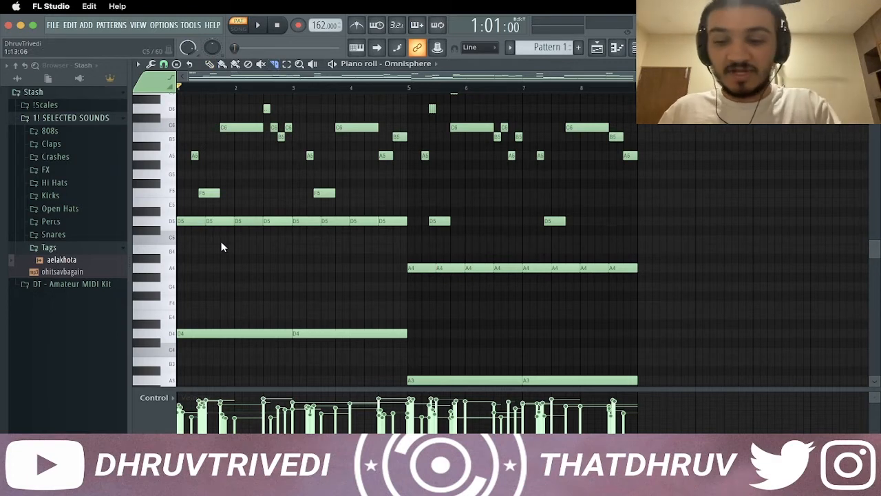
pyautogui.keyDown('ctrl'); pyautogui.moveTo(222, 241); pyautogui.dragTo(386, 222); pyautogui.keyUp('ctrl')
pyautogui.keyDown('ctrl'); pyautogui.moveTo(456, 256); pyautogui.dragTo(626, 275); pyautogui.keyUp('ctrl')
pyautogui.press('Delete')
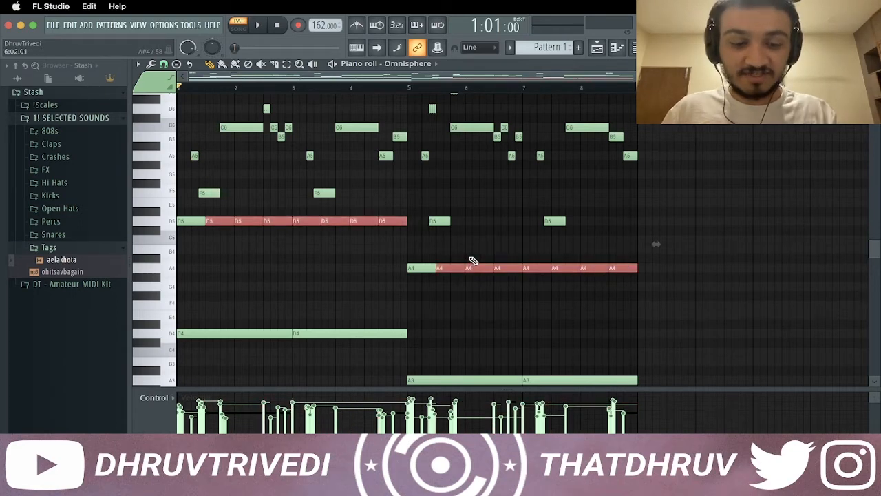
pyautogui.hotkey('ctrl', 'd')
pyautogui.press('space')
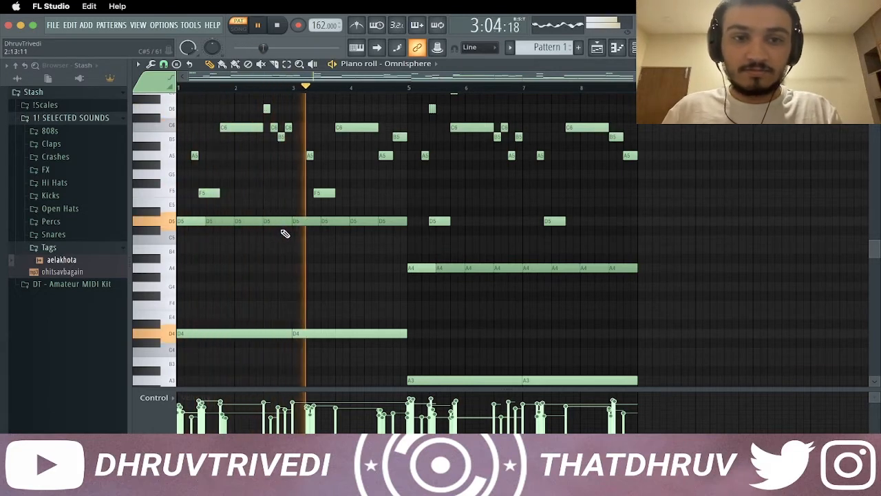
# Stop playback and insert an ElectraX channel next to Omnisphere in the channel rack
pyautogui.press('F7')
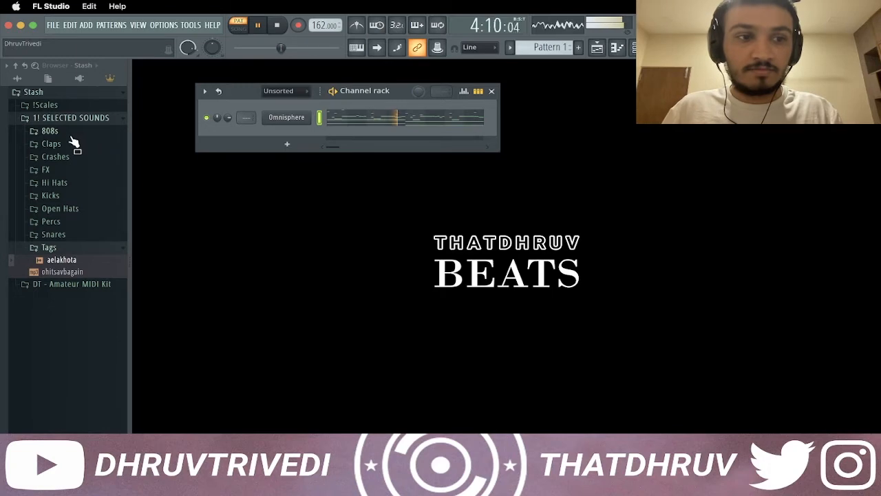
pyautogui.press('space')
pyautogui.rightClick(298, 125)
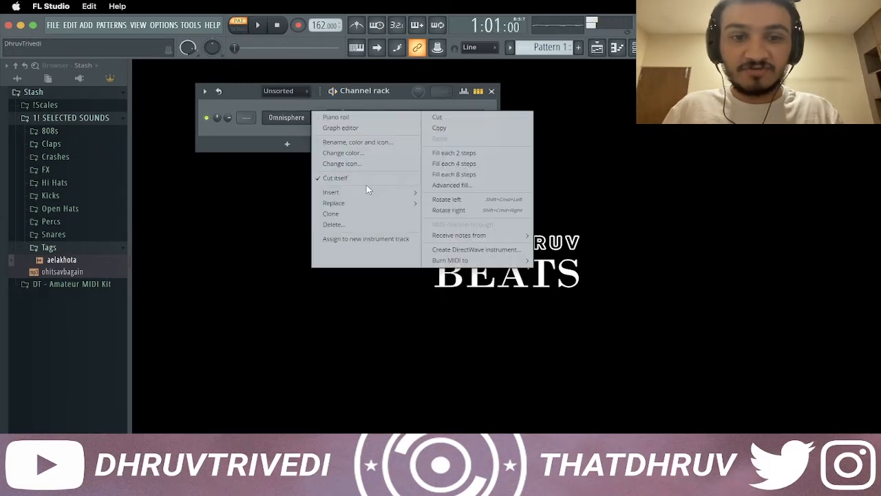
pyautogui.moveTo(366, 191)
pyautogui.click(544, 246)
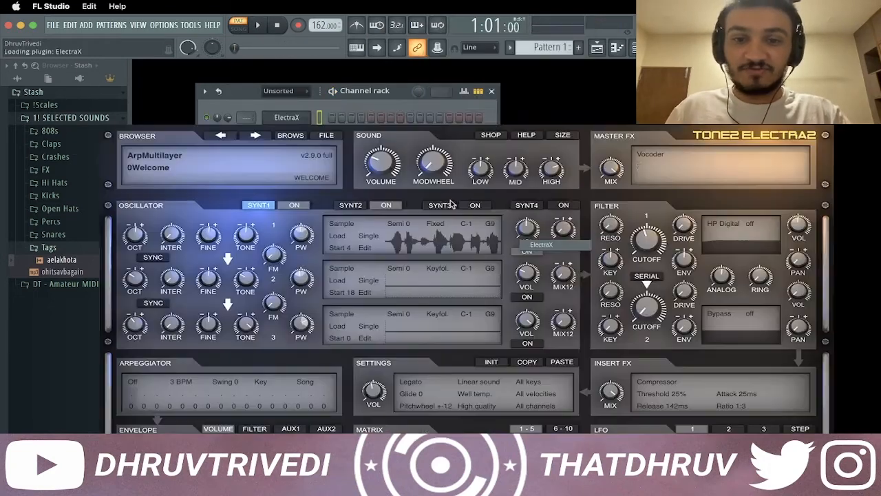
# Load the Fantasy Sounds XP (Based Gutta) bank in ElectraX and look through its preset list
pyautogui.click(146, 156)
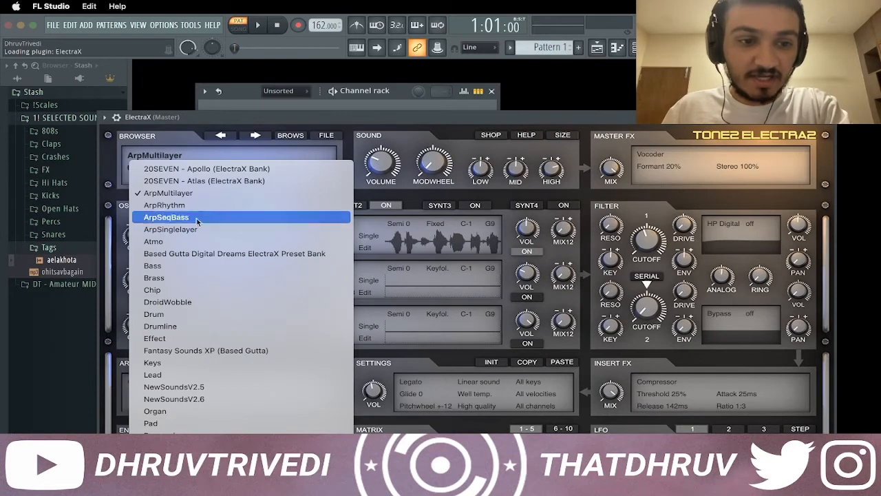
pyautogui.click(220, 350)
pyautogui.click(194, 167)
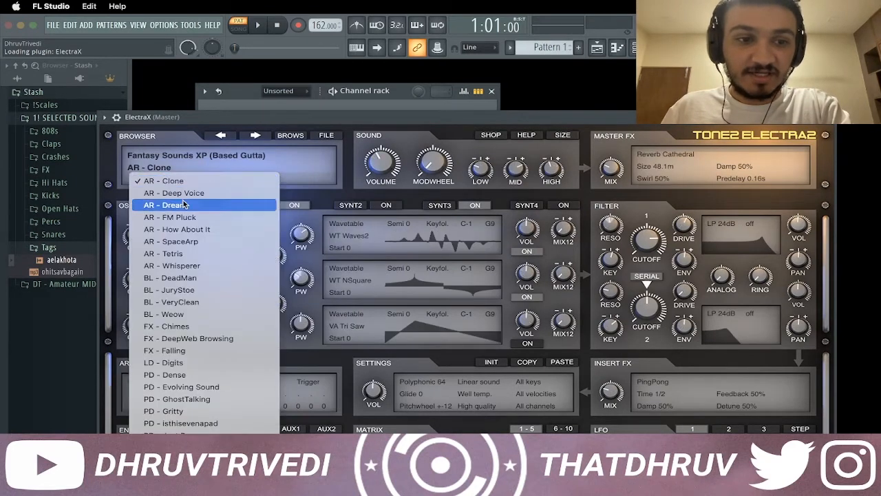
pyautogui.click(305, 151)
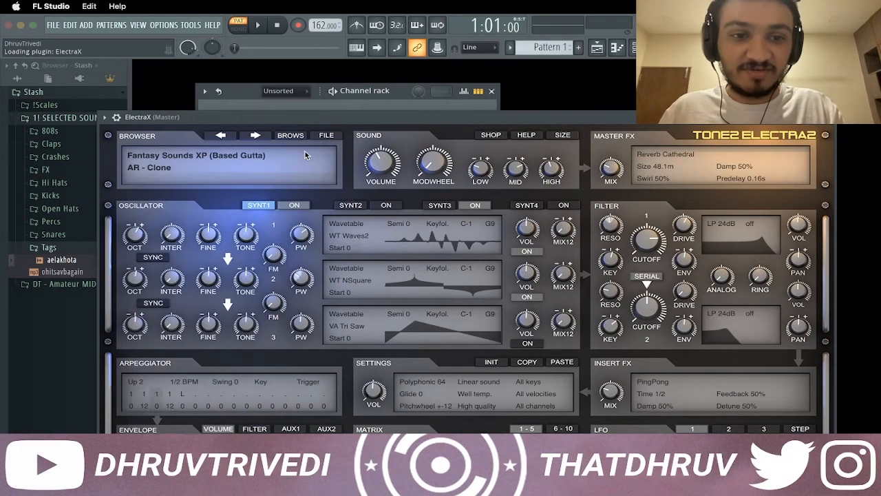
pyautogui.press('Escape')
# Copy the Omnisphere notes into ElectraX's piano roll and delete the long D4 and A3 bass notes there
pyautogui.click(321, 136)
pyautogui.rightClick(318, 119)
pyautogui.click(329, 116)
pyautogui.moveTo(167, 177); pyautogui.dragTo(168, 265)
pyautogui.press('Delete')
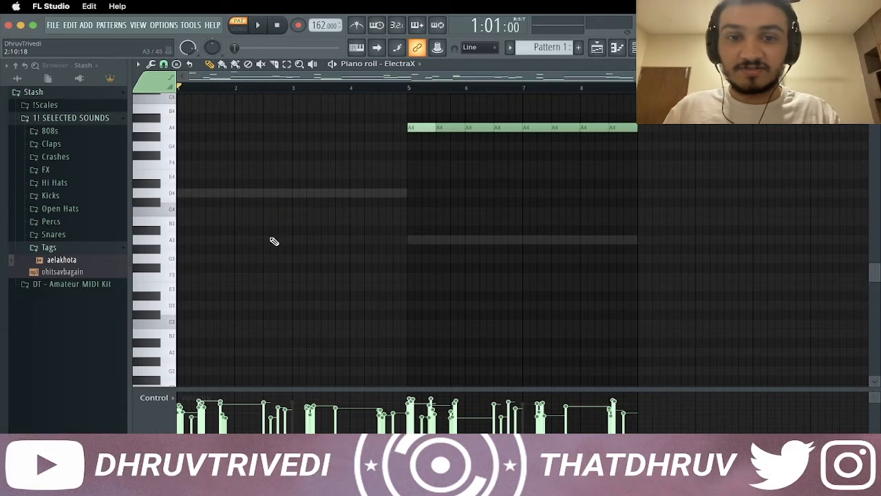
# Delete the short melody and roll notes from ElectraX's pattern, keeping the longer D5, F5, A5, B5, C6 and A4 notes
pyautogui.scroll(5, 274, 241)
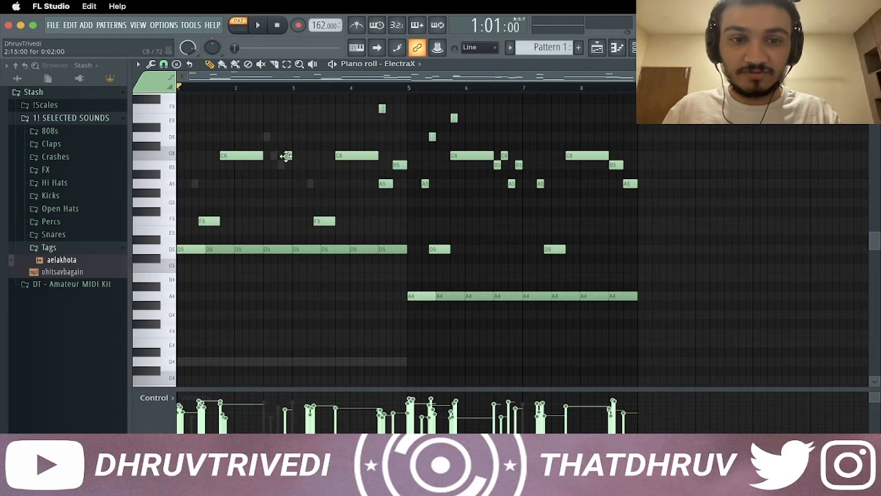
pyautogui.scroll(3, 419, 194)
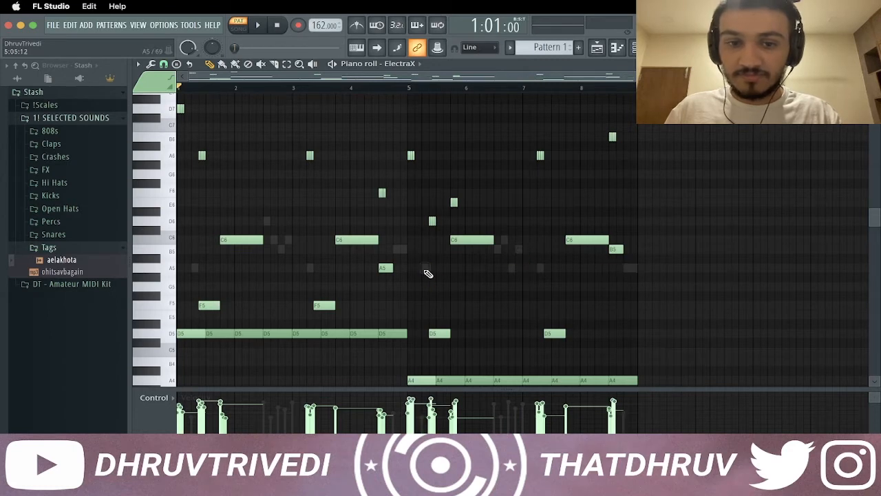
pyautogui.scroll(1, 209, 163)
pyautogui.moveTo(162, 118); pyautogui.dragTo(186, 253)
pyautogui.press('Delete')
pyautogui.scroll(9, 314, 181)
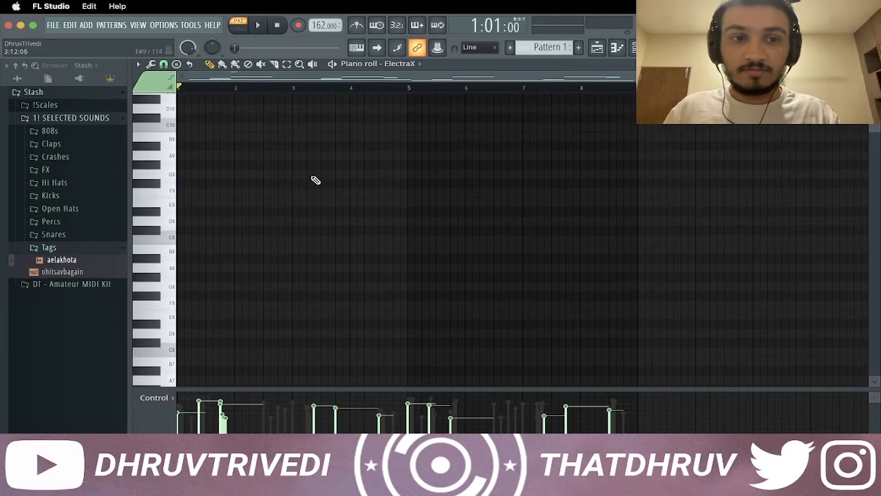
pyautogui.rightClick(224, 343)
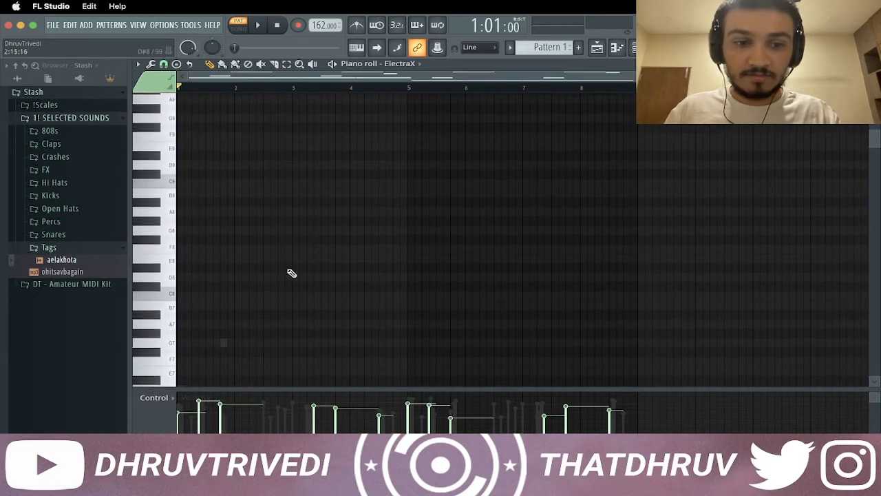
# Delete the repeated D5 and A4 notes except the first of each, and add a D5 at bar 3 and an A4 at bar 7
pyautogui.scroll(-9, 291, 274)
pyautogui.moveTo(220, 310); pyautogui.dragTo(379, 310)
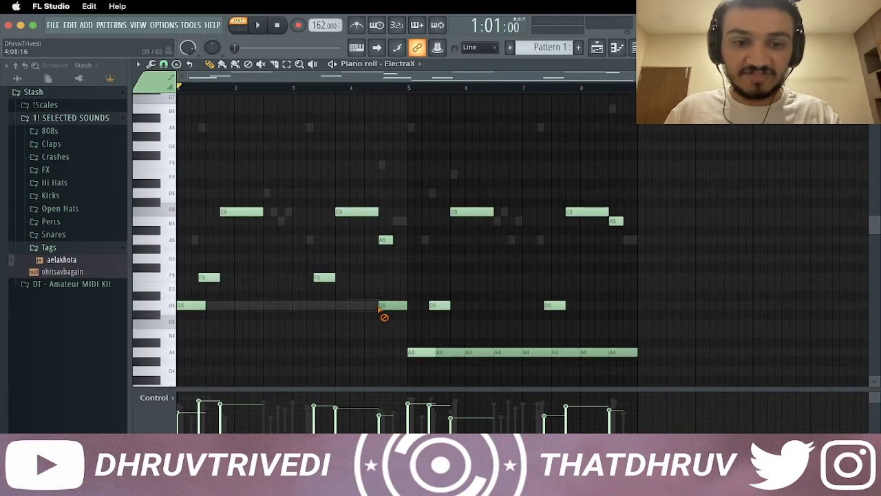
pyautogui.moveTo(429, 348)
pyautogui.mouseDown()
pyautogui.moveTo(542, 362)
pyautogui.moveTo(632, 360)
pyautogui.mouseUp()
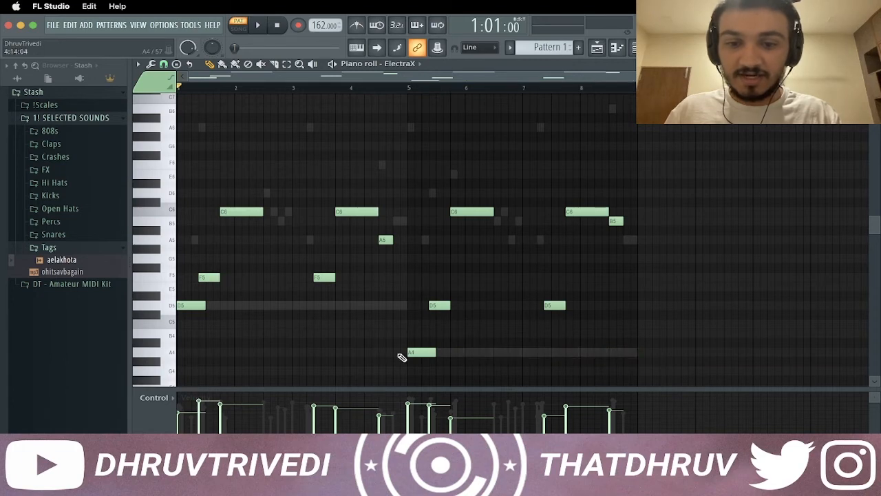
pyautogui.moveTo(496, 353); pyautogui.dragTo(523, 353)
pyautogui.moveTo(290, 311); pyautogui.dragTo(306, 311)
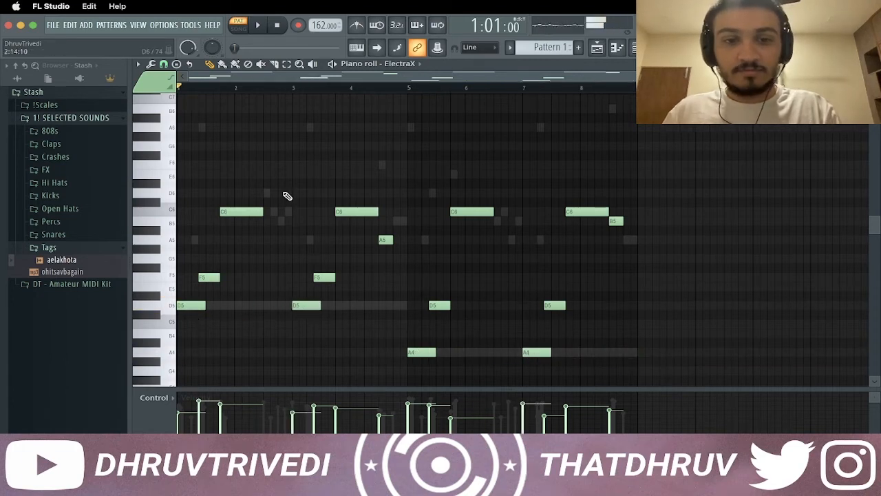
# Play the pattern and add the 808 (Metro)_4 sample from the 808s folder as a new channel
pyautogui.press('space')
pyautogui.press('F7')
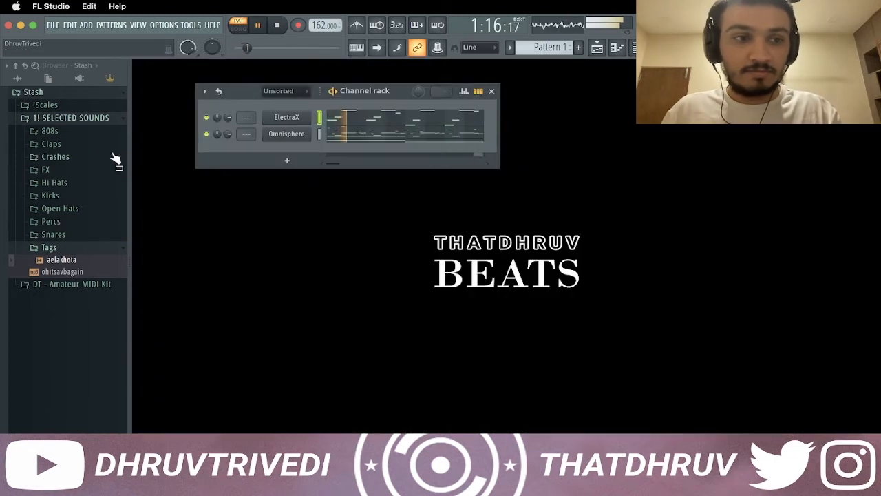
pyautogui.click(79, 134)
pyautogui.moveTo(81, 143); pyautogui.dragTo(292, 152)
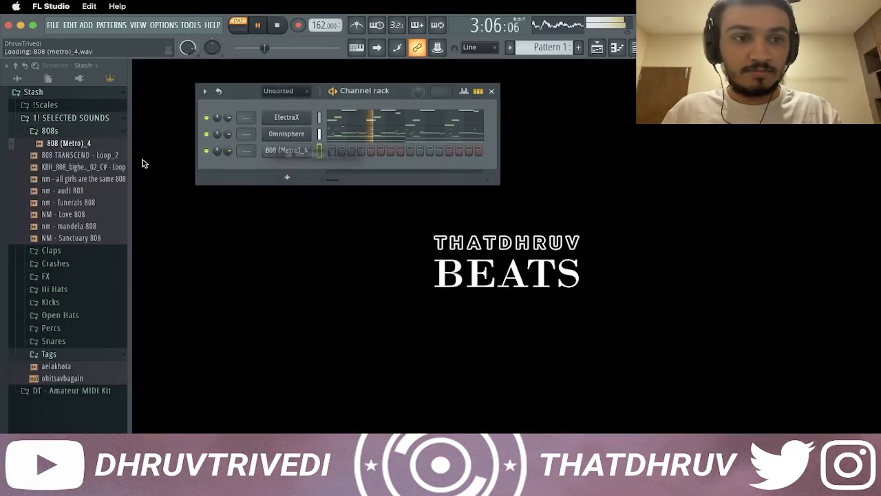
pyautogui.click(75, 131)
# Copy Omnisphere's long D4 and A3 bass notes into the 808 channel's piano roll and raise them one octave
pyautogui.rightClick(309, 134)
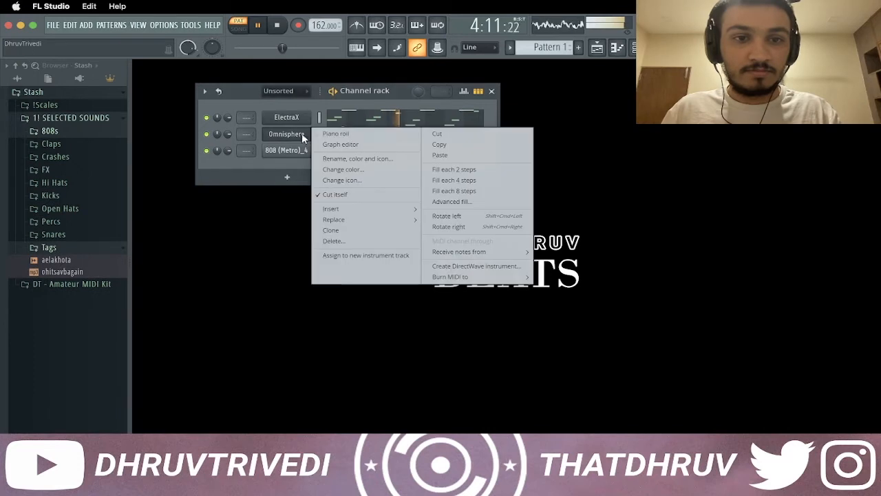
pyautogui.click(332, 133)
pyautogui.scroll(-5, 289, 224)
pyautogui.moveTo(175, 242); pyautogui.dragTo(175, 305)
pyautogui.click(395, 64)
pyautogui.click(413, 107)
pyautogui.press('space')
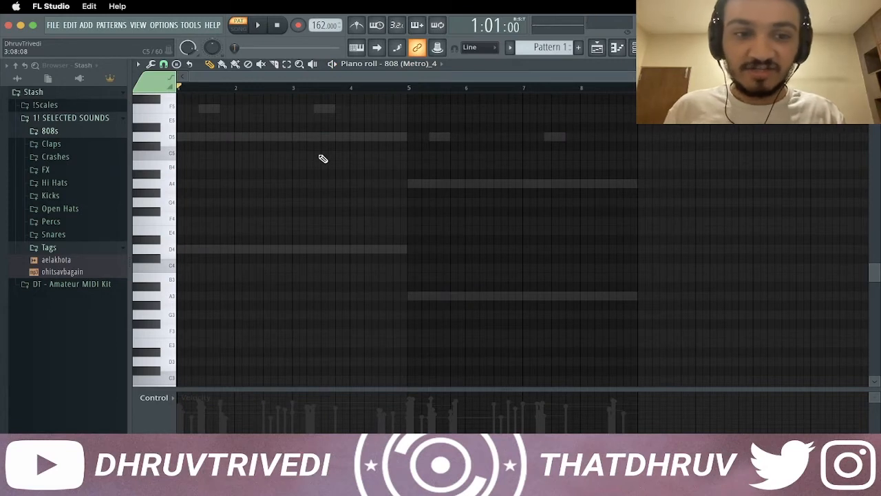
pyautogui.press('super+v')
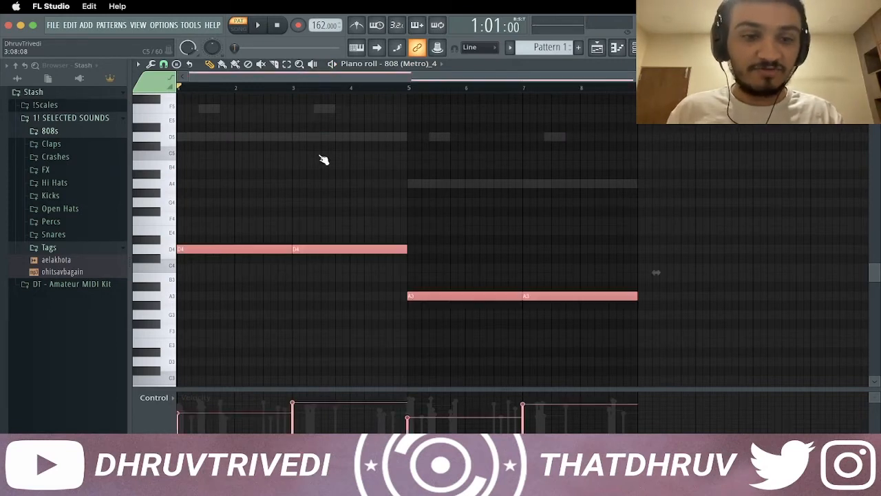
pyautogui.press('super+Up')
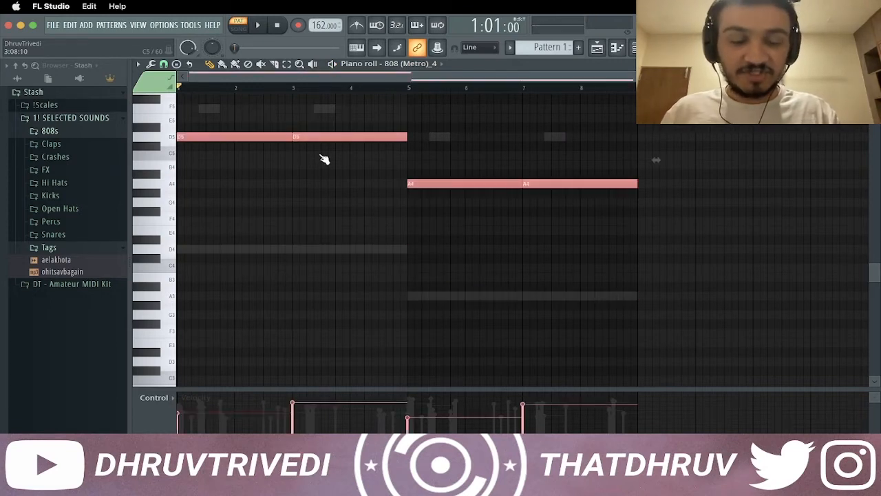
pyautogui.press('super+d')
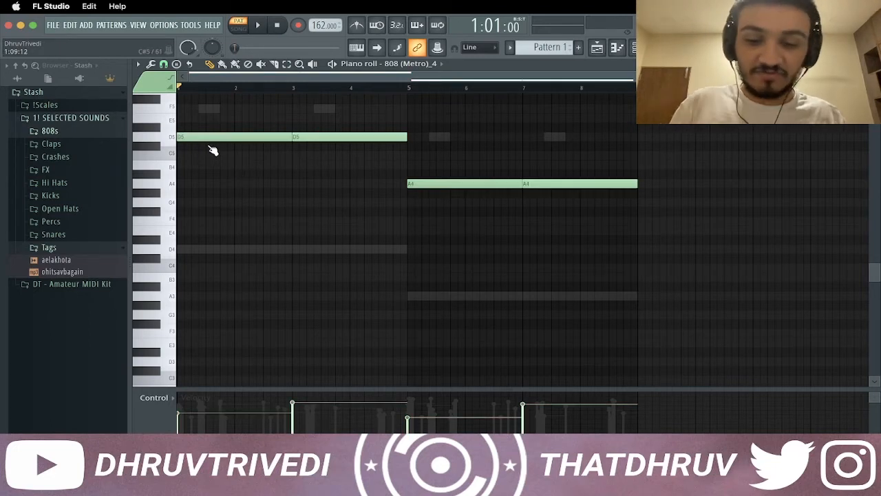
# Load Fruity Limiter into the first effect slot of the Master mixer track
pyautogui.press('F9')
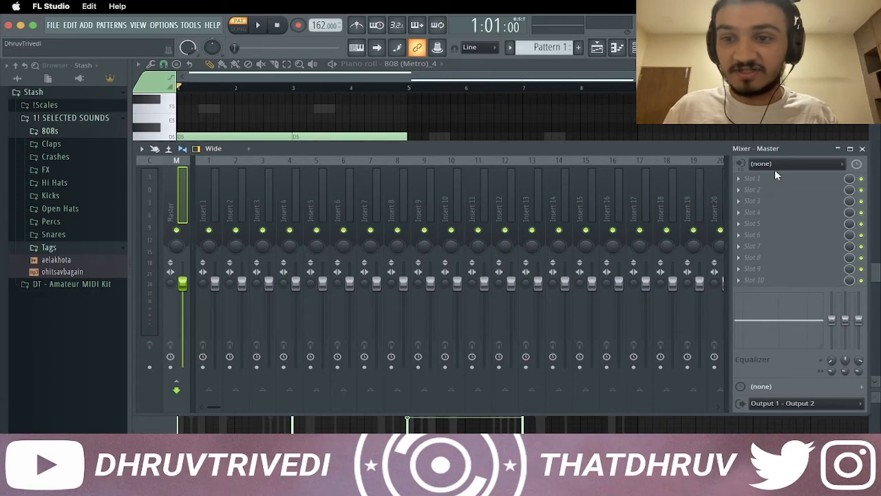
pyautogui.click(774, 176)
pyautogui.click(559, 276)
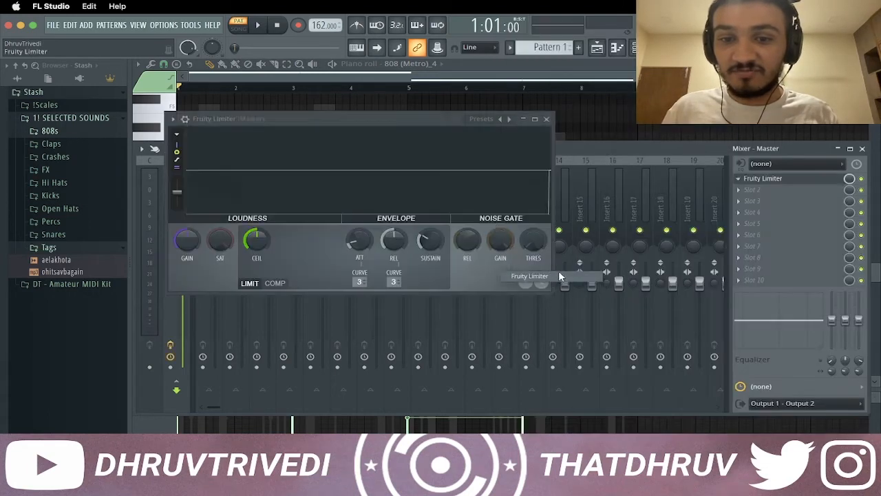
pyautogui.press('Escape')
pyautogui.press('Escape')
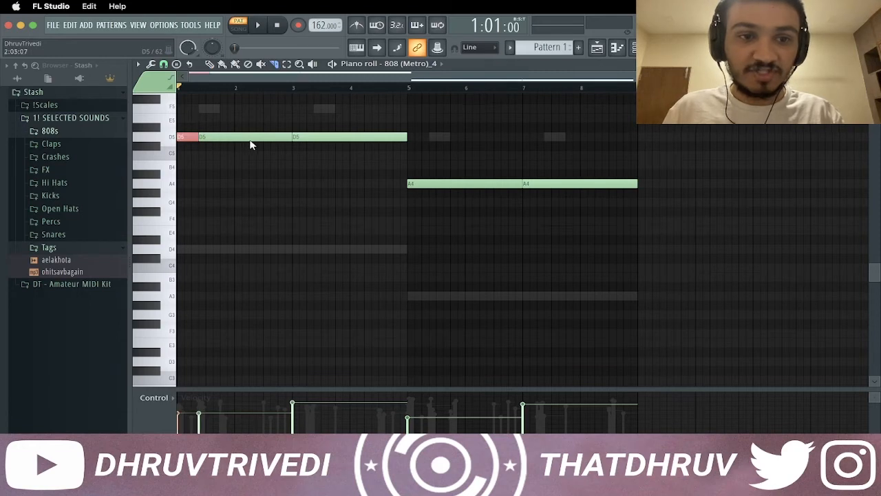
# Slice each of the two 808 D5 notes into three and delete the A4 notes in bars 5 to 8
pyautogui.click(259, 138)
pyautogui.press('space')
pyautogui.click(321, 141)
pyautogui.click(341, 139)
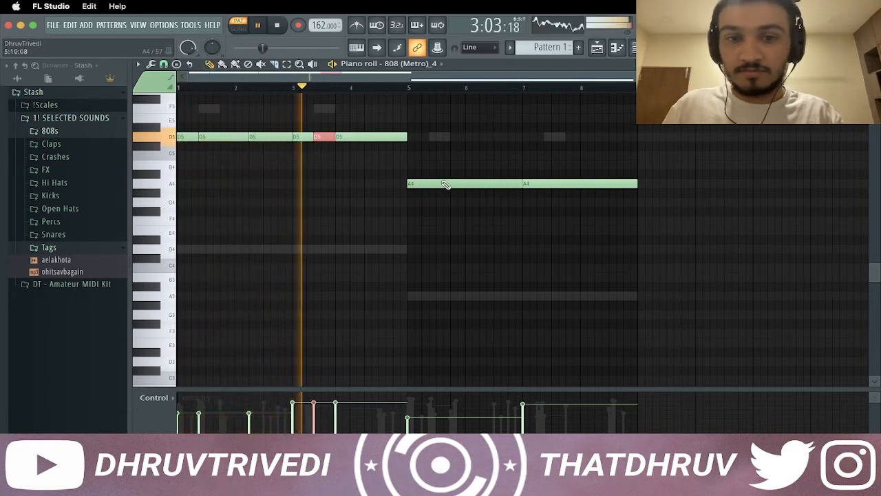
pyautogui.rightClick(466, 184)
pyautogui.rightClick(565, 184)
pyautogui.press('space')
# Raise the 808's D5 notes to full velocity and duplicate them into bars 5 to 8, transposed down to A4
pyautogui.hotkey('ctrl', 'a')
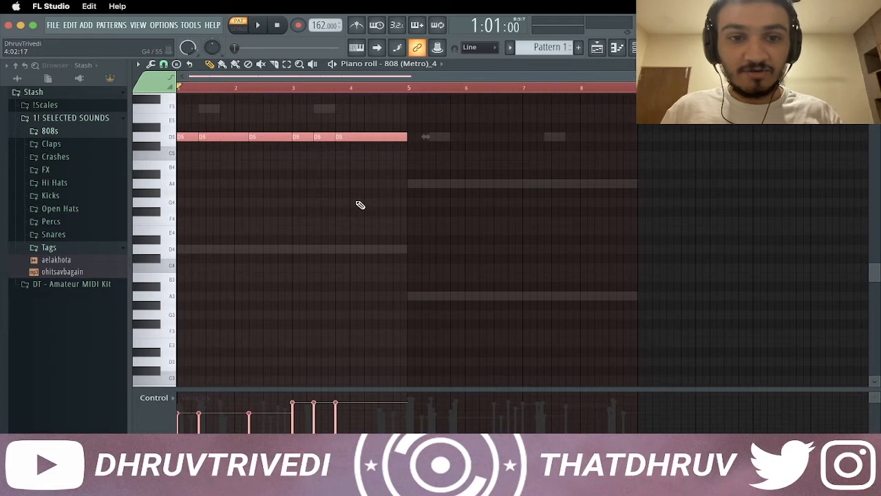
pyautogui.scroll(3, 360, 204)
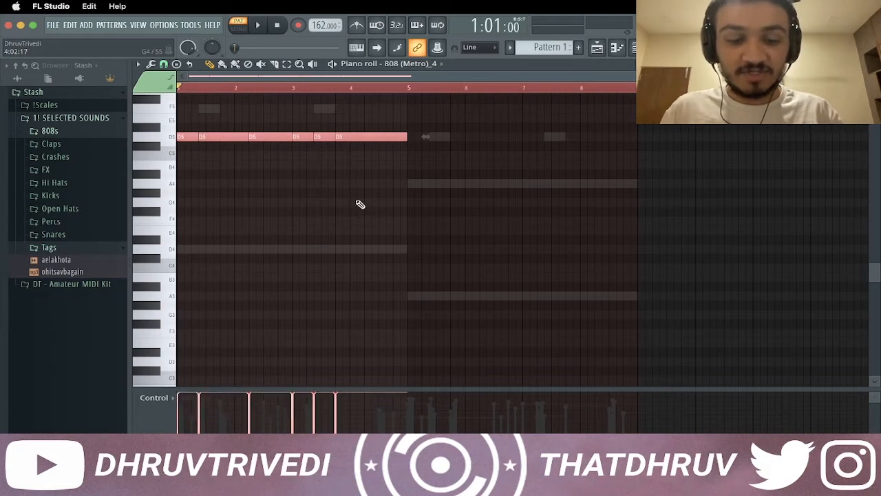
pyautogui.hotkey('ctrl', 'b')
pyautogui.press('Down')
pyautogui.press('Down')
pyautogui.press('Down')
pyautogui.press('Down')
pyautogui.press('Down')
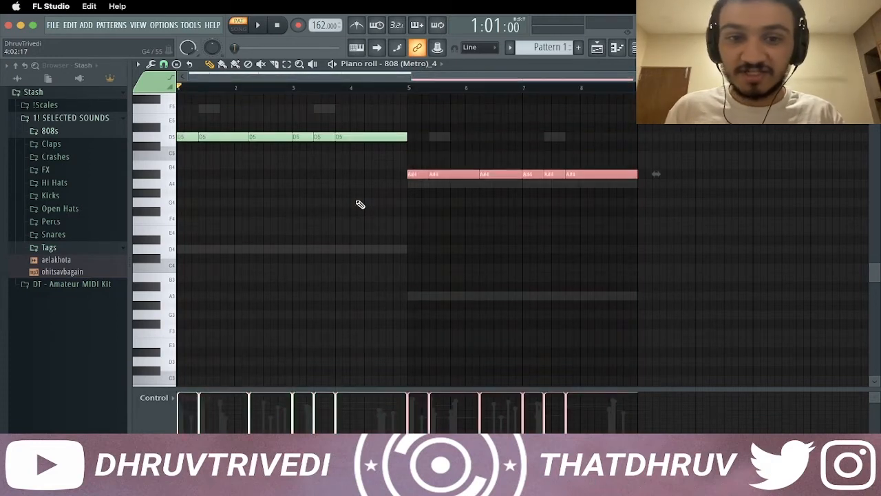
pyautogui.scroll(3, 360, 204)
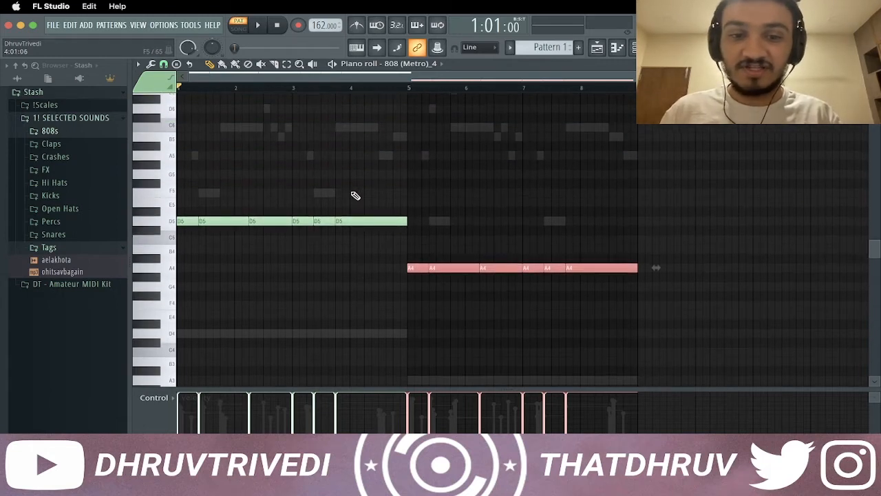
pyautogui.hotkey('ctrl', 'd')
# Play the pattern and add the YK - PortOfMiami (Kick) sample from the Kicks folder as a new channel above the 808
pyautogui.press('space')
pyautogui.press('Escape')
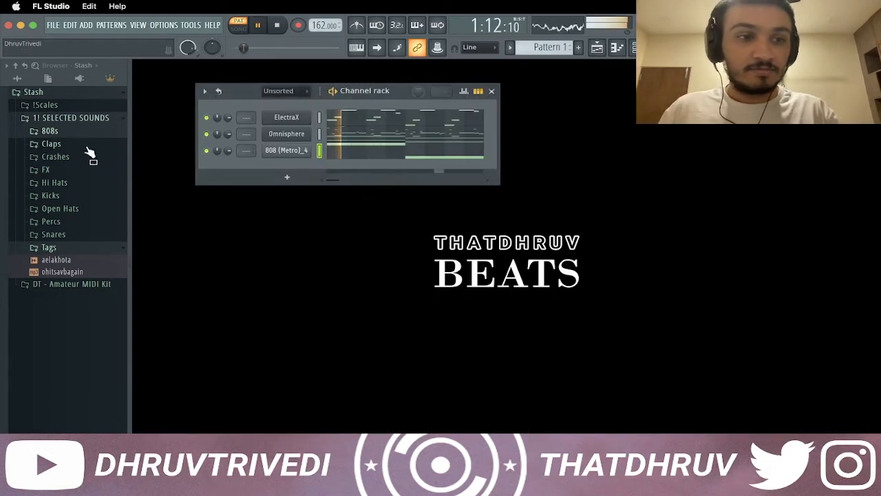
pyautogui.click(69, 197)
pyautogui.moveTo(92, 243); pyautogui.dragTo(282, 153)
pyautogui.click(107, 199)
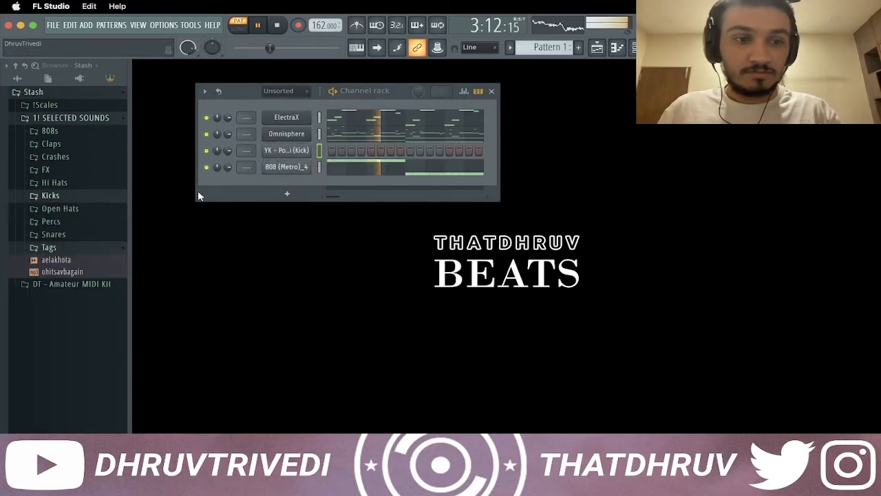
# Copy the 808 notes into the kick's piano roll and shorten them all to brief hits
pyautogui.rightClick(321, 155)
pyautogui.click(325, 147)
pyautogui.press('space')
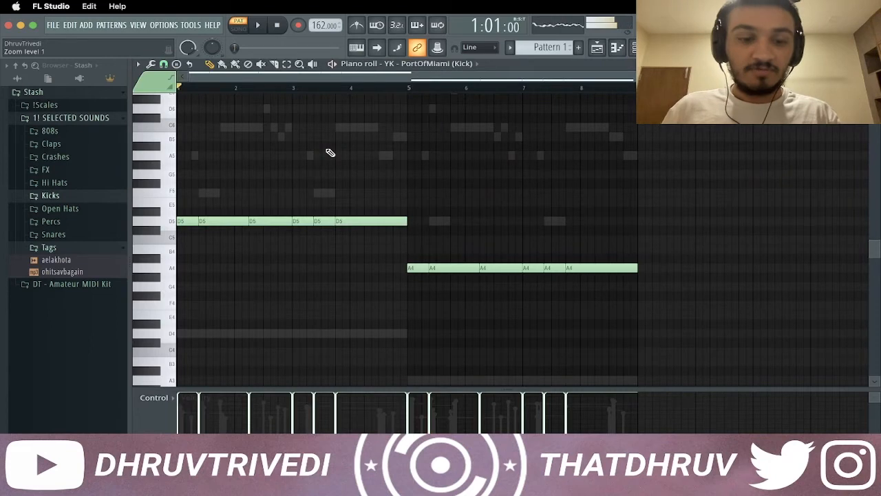
pyautogui.hotkey('shift', 'd')
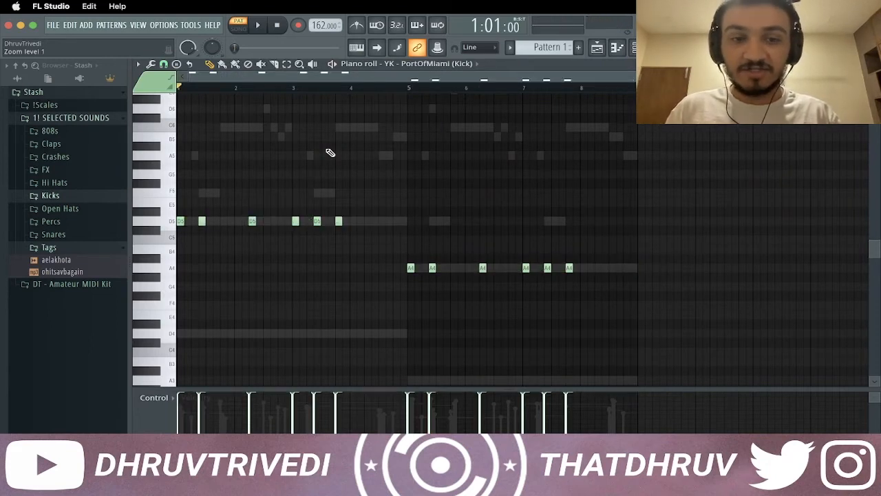
# Flatten all kick notes to C5 with the limiter/transposer and transpose them down three semitones to A4
pyautogui.hotkey('alt', 'l')
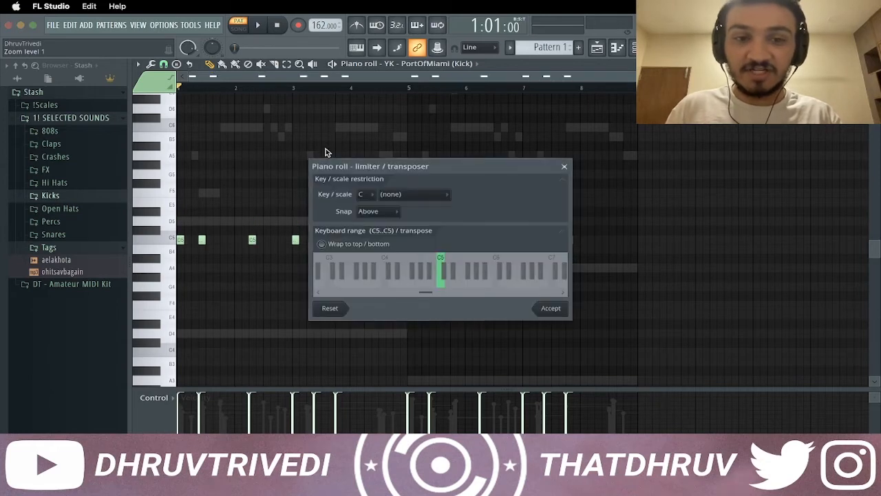
pyautogui.press('Return')
pyautogui.scroll(-3, 408, 149)
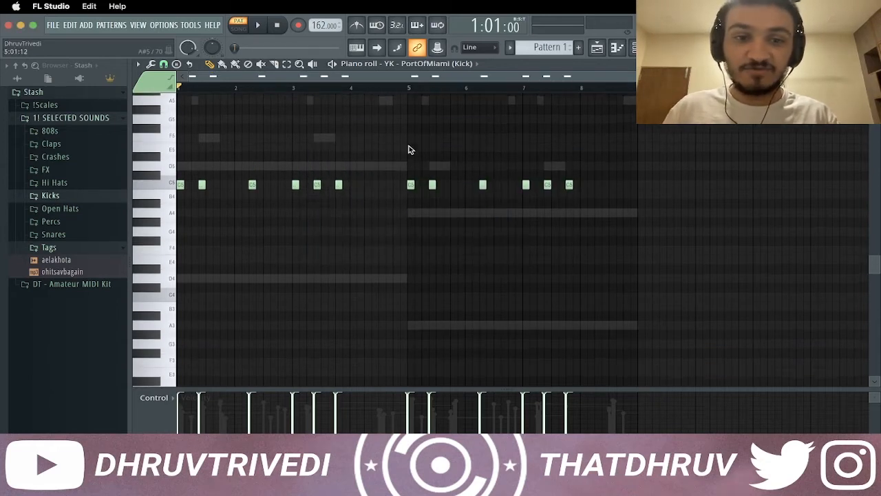
pyautogui.press('Down')
pyautogui.press('Down')
pyautogui.press('Down')
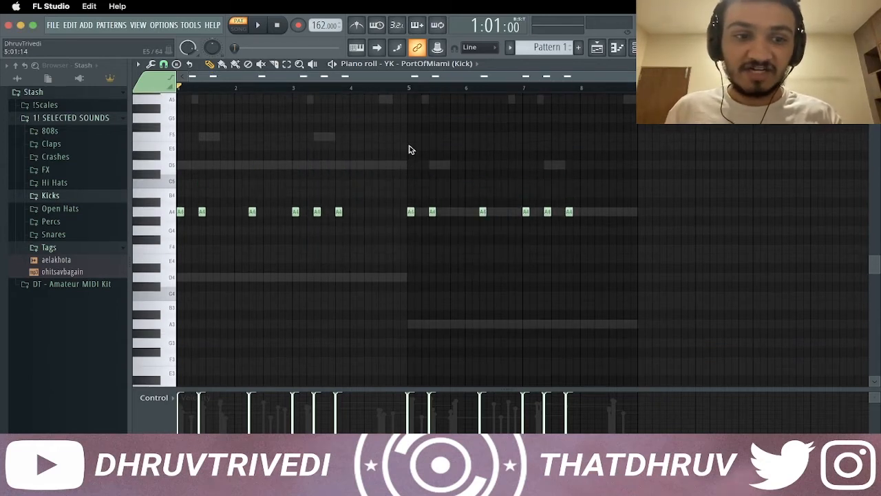
# Play the pattern, audition samples in the Snares folder and add the 07_We_Ball snare as a new channel
pyautogui.press('space')
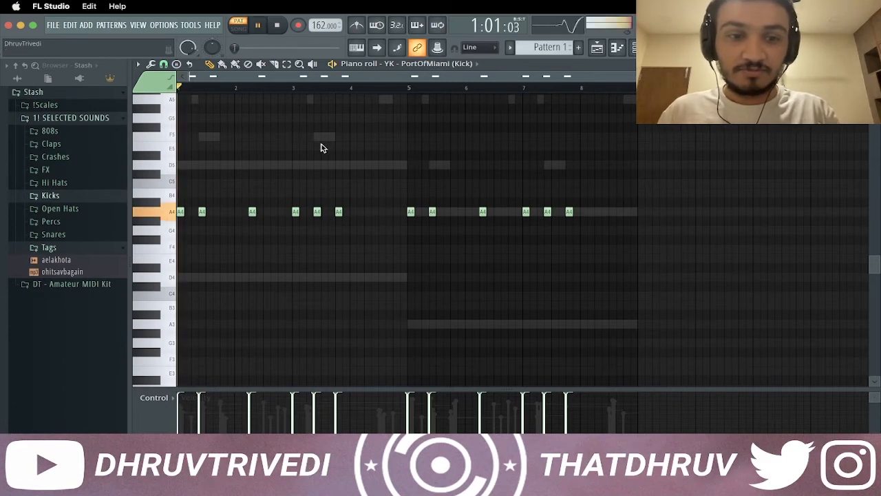
pyautogui.press('F7')
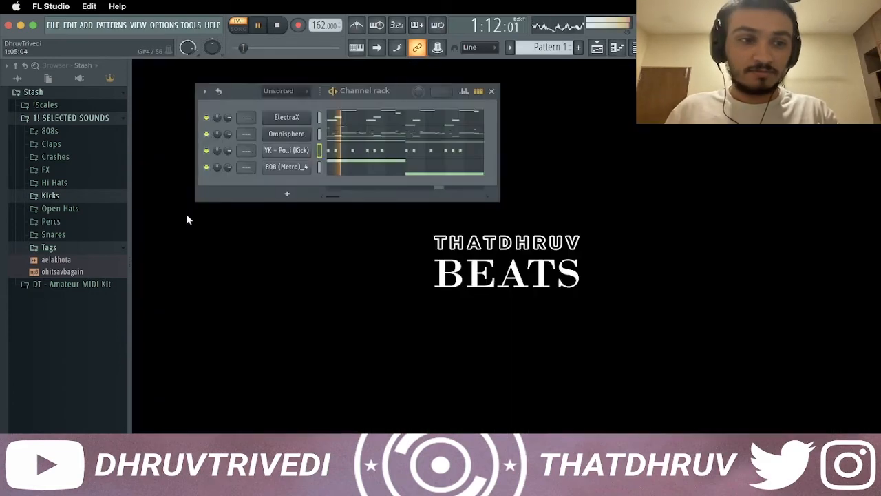
pyautogui.click(69, 234)
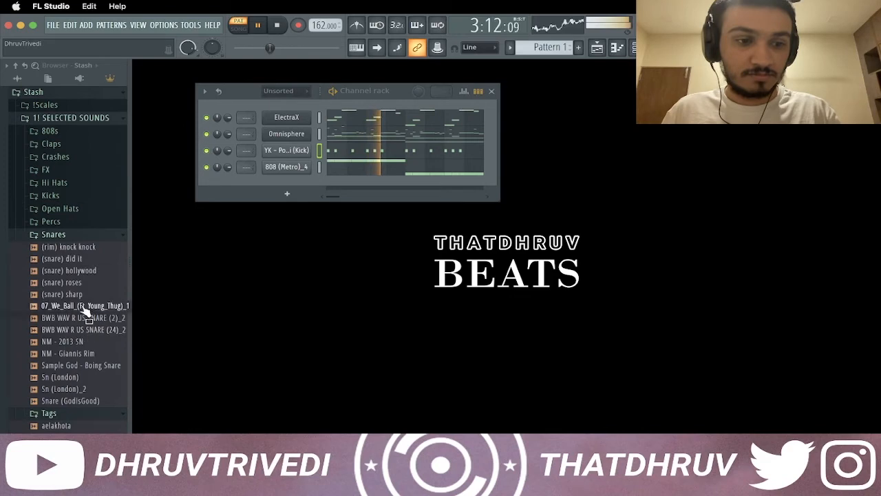
pyautogui.click(80, 307)
pyautogui.click(78, 295)
pyautogui.click(80, 305)
pyautogui.moveTo(81, 306); pyautogui.dragTo(291, 184)
pyautogui.click(53, 233)
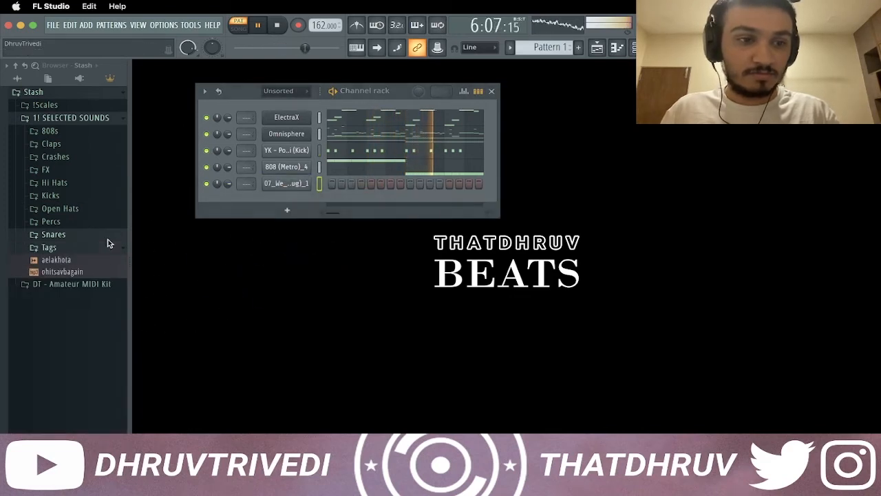
# Add a hi-hat channel with Cardiak HiHat 3_31, audition other hi-hats and replace its sample with YK - Metro HH (Hats)_2
pyautogui.click(69, 180)
pyautogui.moveTo(76, 205); pyautogui.dragTo(266, 201)
pyautogui.click(76, 214)
pyautogui.click(69, 290)
pyautogui.click(79, 337)
pyautogui.click(83, 349)
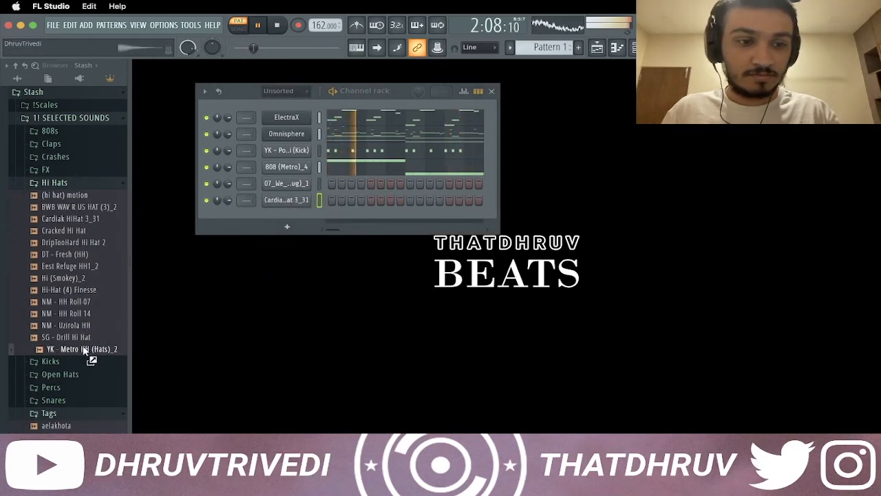
pyautogui.click(82, 338)
pyautogui.click(86, 349)
pyautogui.middleClick(88, 349)
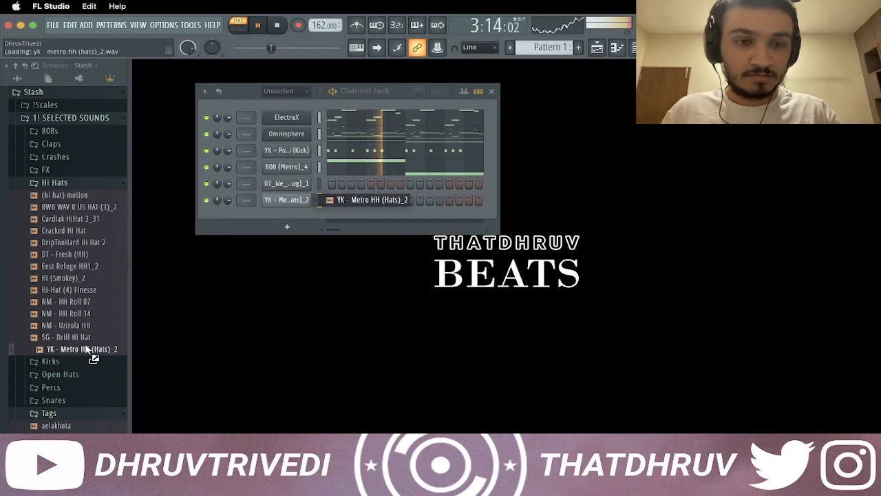
# Turn on the channel rack's loop mode and place a 07_We_Ball snare hit on step 9
pyautogui.click(120, 183)
pyautogui.click(393, 87)
pyautogui.press('space')
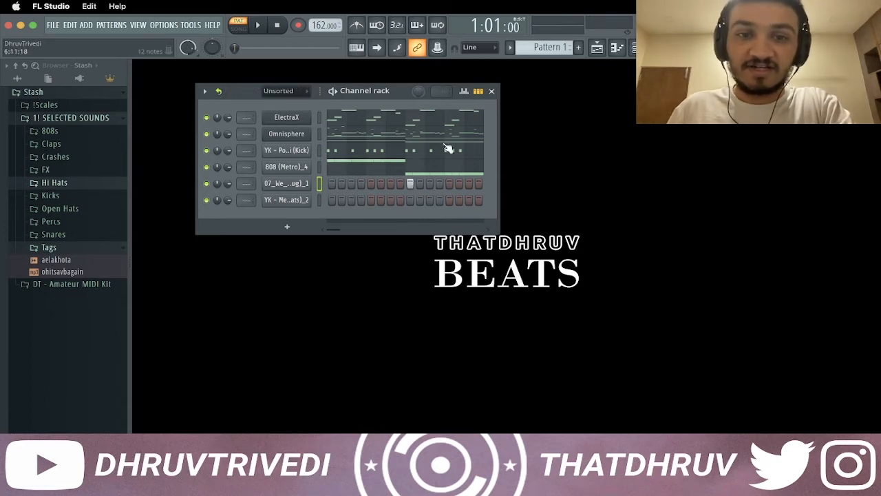
pyautogui.click(463, 91)
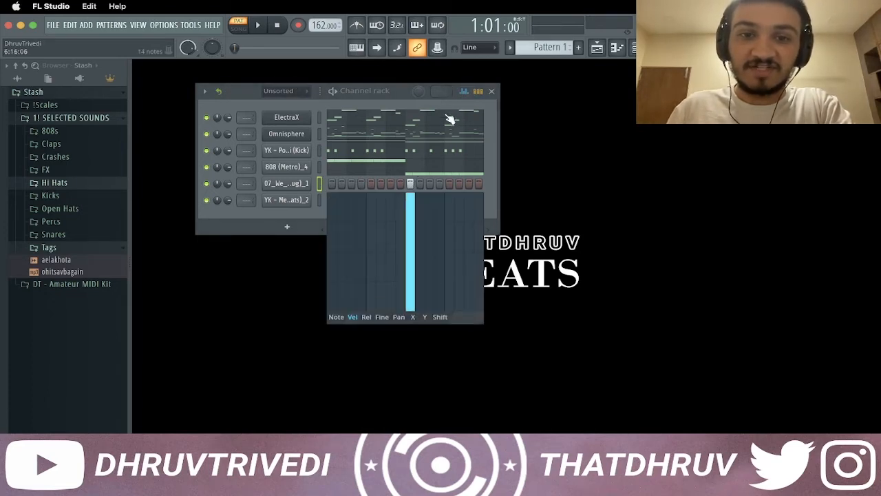
pyautogui.click(465, 92)
# Fill the YK - Metro HH hi-hat channel on each 2 steps and play the pattern
pyautogui.rightClick(308, 199)
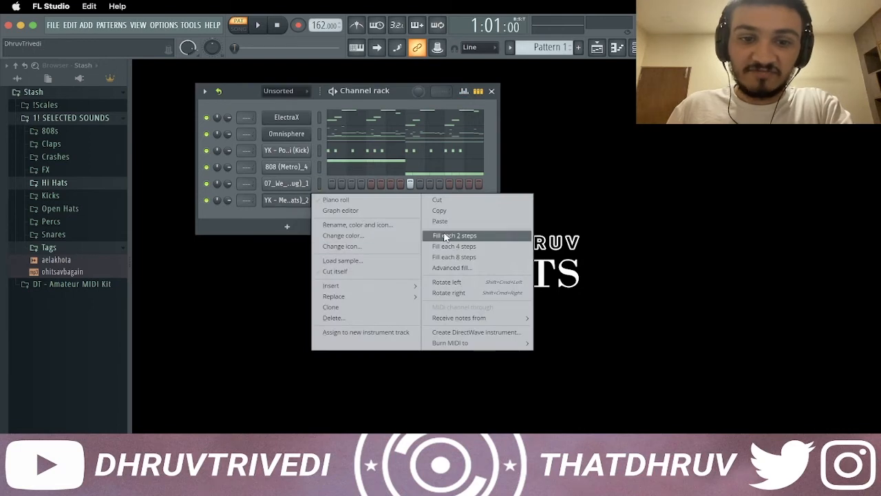
pyautogui.click(475, 237)
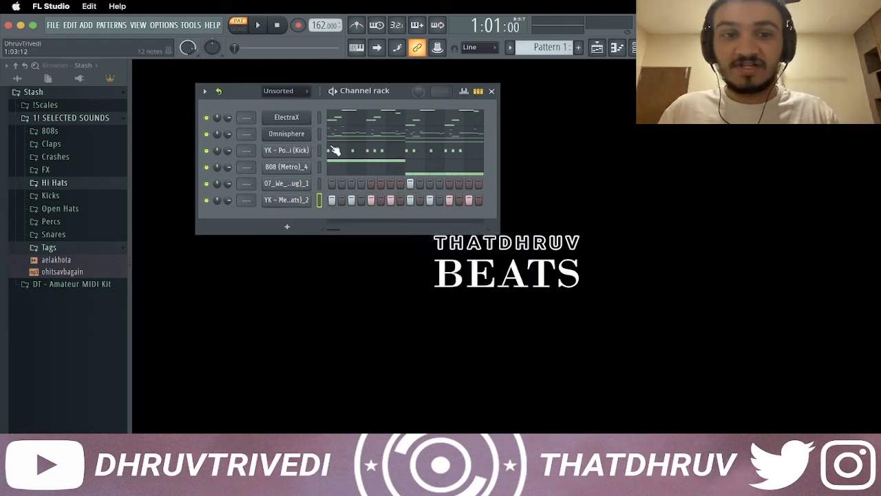
pyautogui.press('space')
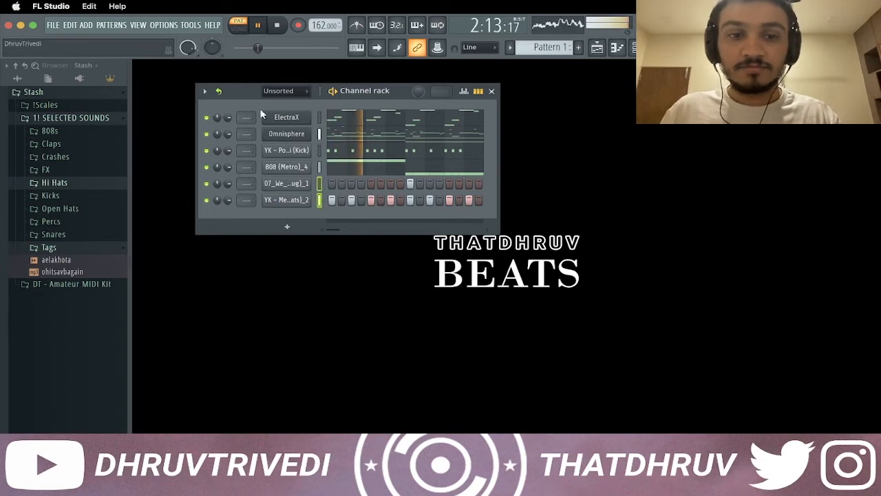
pyautogui.press('space')
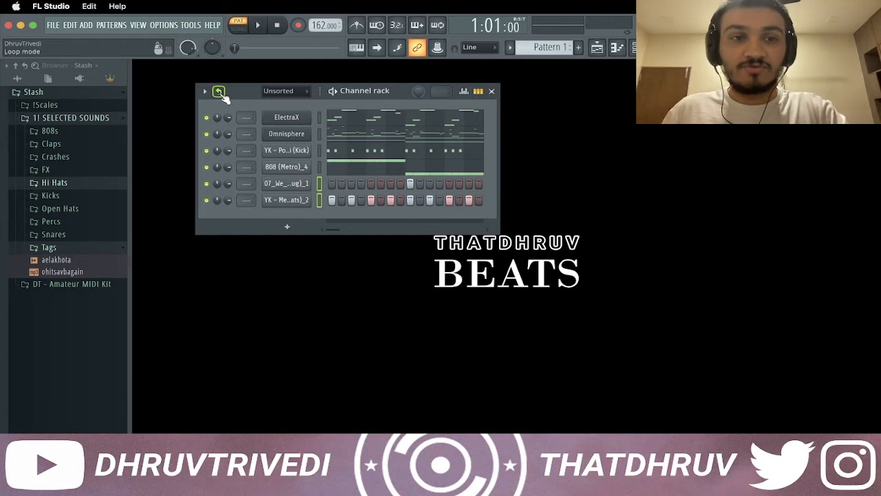
# Burn the selected looping snare and hi-hat channels to the pattern and open the hi-hat's piano roll
pyautogui.click(219, 91)
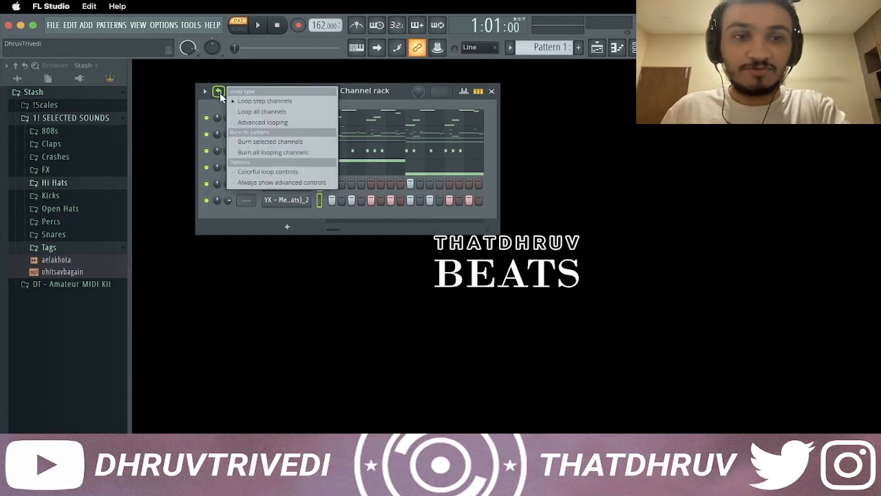
pyautogui.click(280, 142)
pyautogui.rightClick(315, 183)
pyautogui.click(340, 182)
pyautogui.scroll(-1, 433, 63)
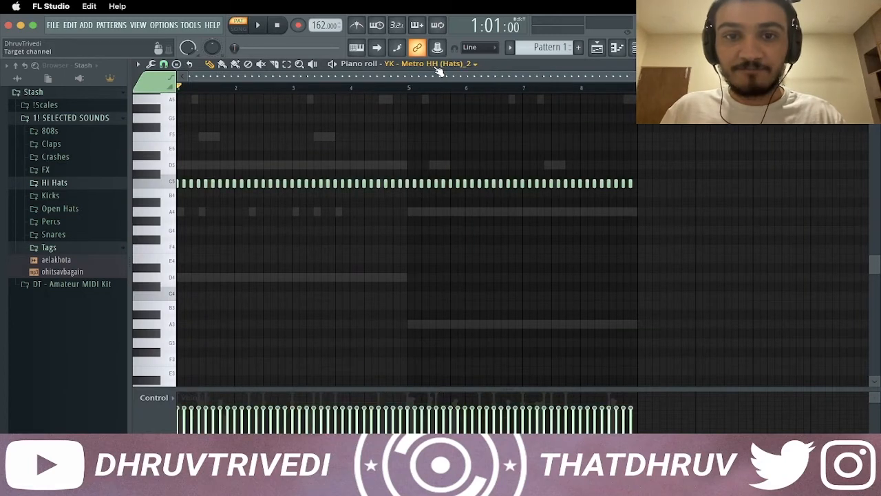
# Lengthen all hi-hat notes until they meet and transpose the first two down three semitones to A4
pyautogui.press('super+a')
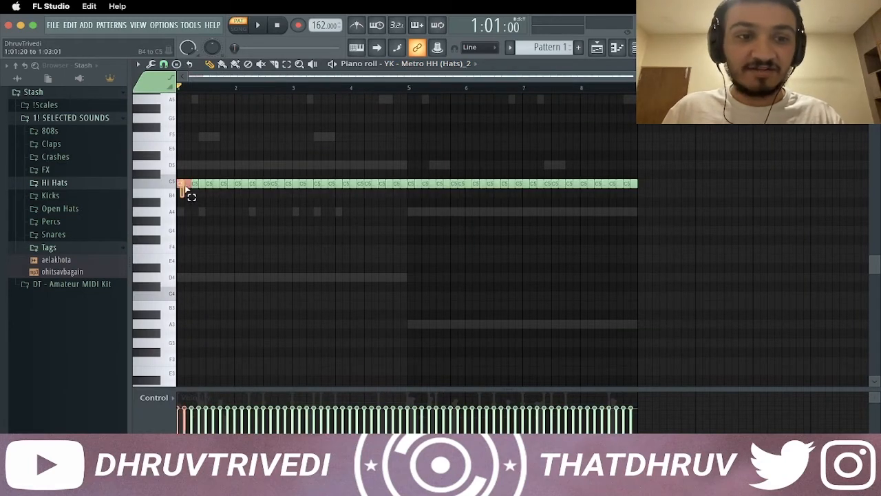
pyautogui.press('Down')
pyautogui.press('Down')
pyautogui.press('Down')
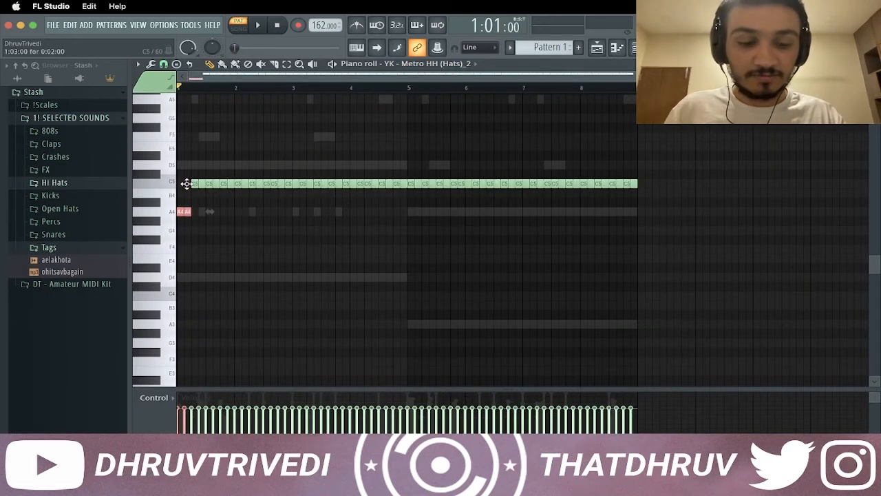
# Move the third hi-hat of bar 1 down to G4 and chop it into a fast roll
pyautogui.moveTo(193, 186); pyautogui.dragTo(191, 232)
pyautogui.hotkey('alt', 'u')
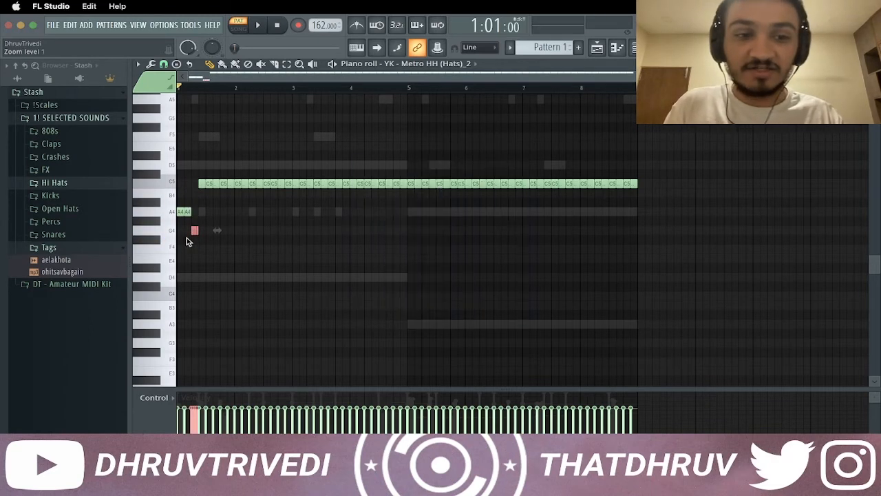
pyautogui.press('Return')
pyautogui.press('space')
pyautogui.hotkey('ctrl', 'd')
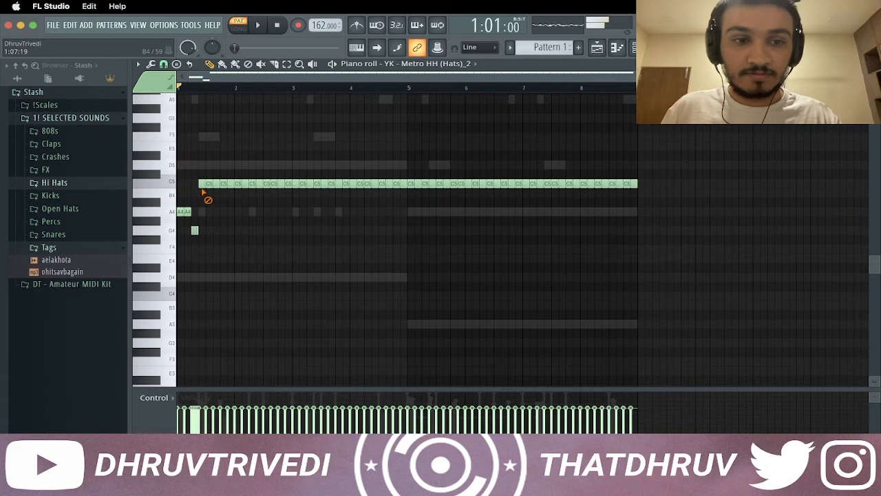
# Lower the last two hi-hats of bar 1 and the third of bar 2 to A4, deleting the first hit of bar 2
pyautogui.press('space')
pyautogui.click(230, 183)
pyautogui.press('space')
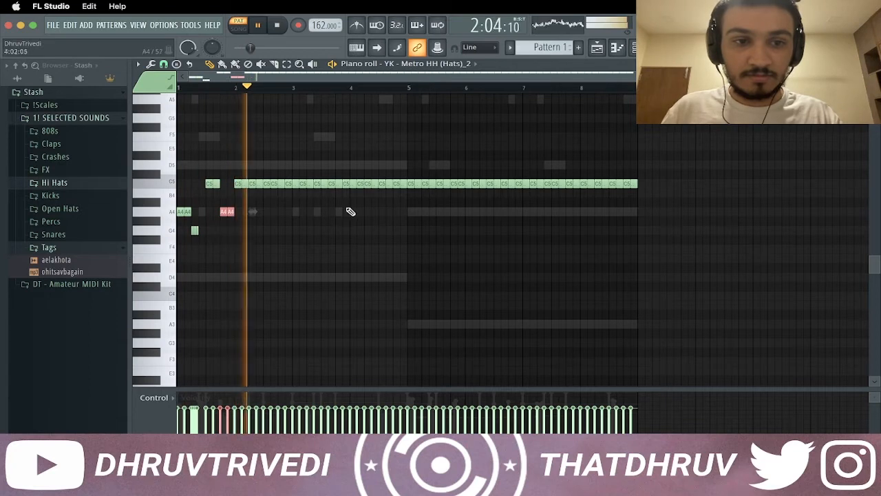
pyautogui.rightClick(236, 185)
pyautogui.click(250, 191)
pyautogui.moveTo(250, 192); pyautogui.dragTo(252, 215)
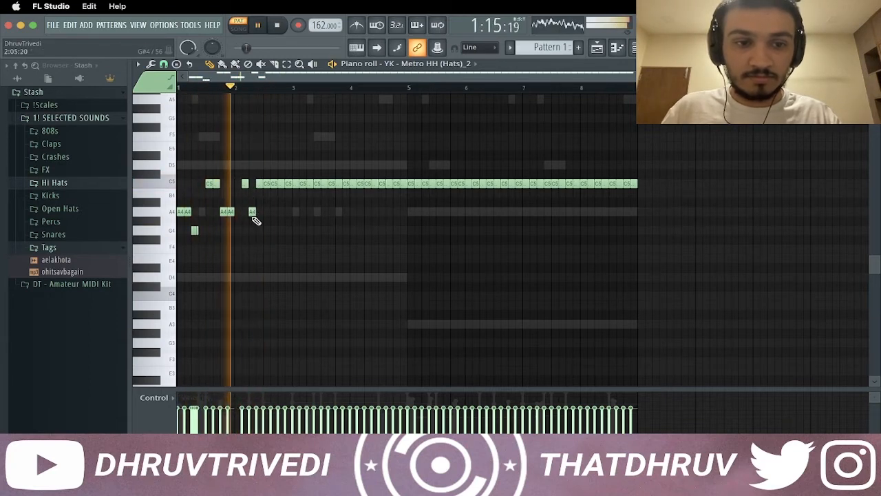
# Lower the fifth and sixth hi-hats of bar 2 to G4 and the seventh to A4, and play the pattern
pyautogui.press('space')
pyautogui.moveTo(270, 184); pyautogui.dragTo(271, 234)
pyautogui.moveTo(280, 185); pyautogui.dragTo(282, 212)
pyautogui.press('space')
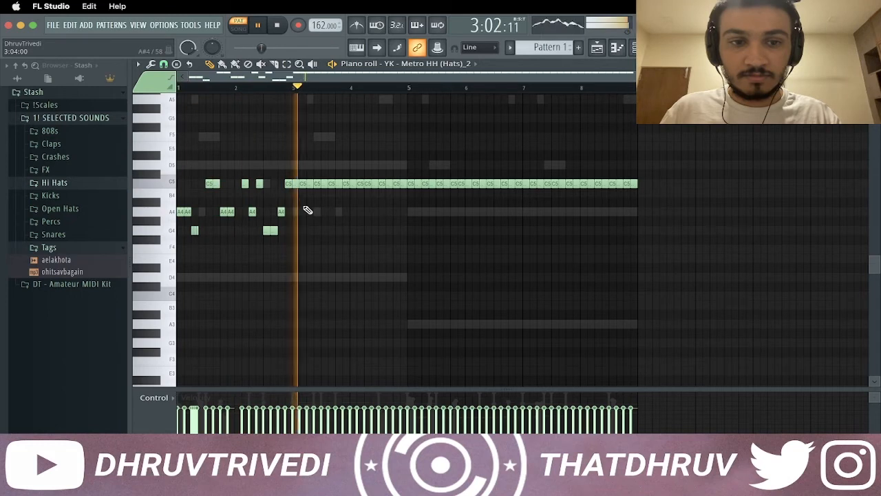
# Delete the hi-hats from bar 3 onward and duplicate the two-bar pattern until it fills all eight bars
pyautogui.press('space')
pyautogui.moveTo(292, 186)
pyautogui.mouseDown()
pyautogui.moveTo(681, 187)
pyautogui.moveTo(644, 184)
pyautogui.mouseUp()
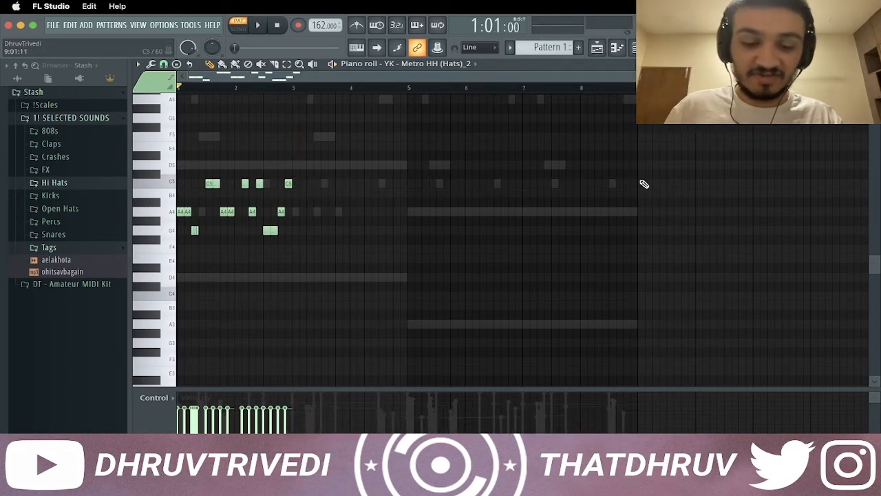
pyautogui.press('super+b')
pyautogui.press('super+b')
pyautogui.press('super+b')
pyautogui.press('super+d')
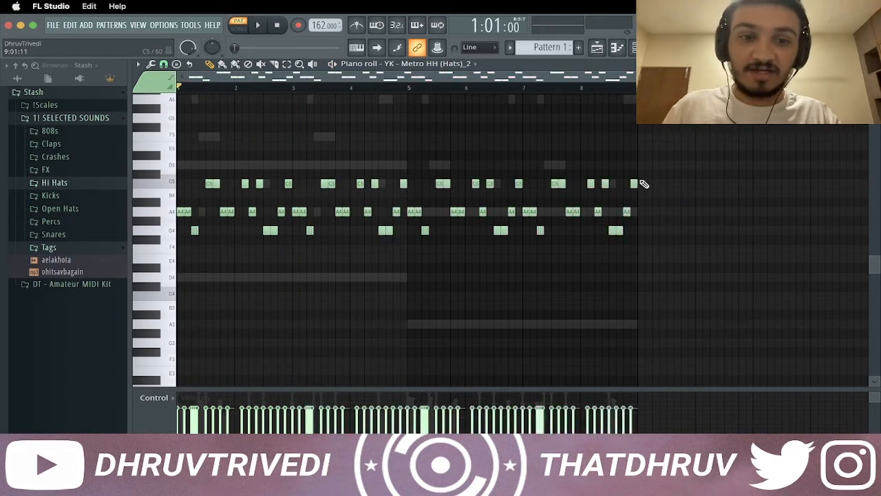
# Chop the A4 hi-hat near the end of bar 3 into a fast roll and remove the note after it
pyautogui.click(338, 212)
pyautogui.hotkey('alt', 'u')
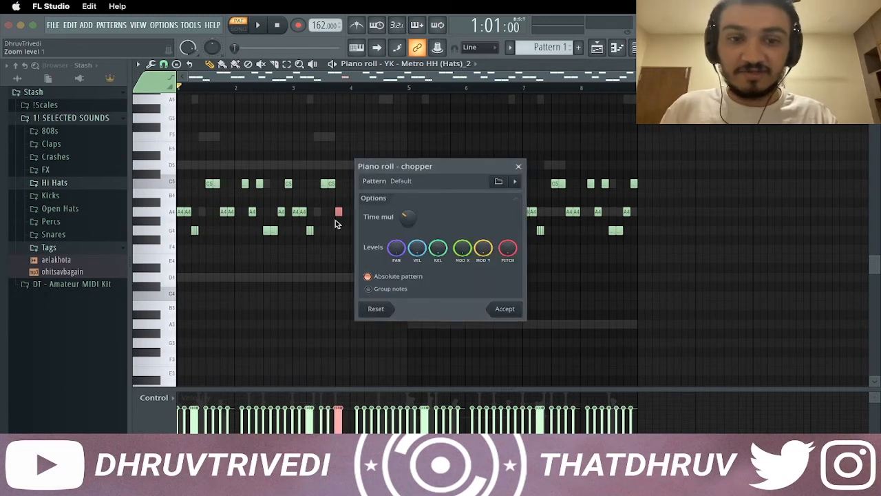
pyautogui.press('Escape')
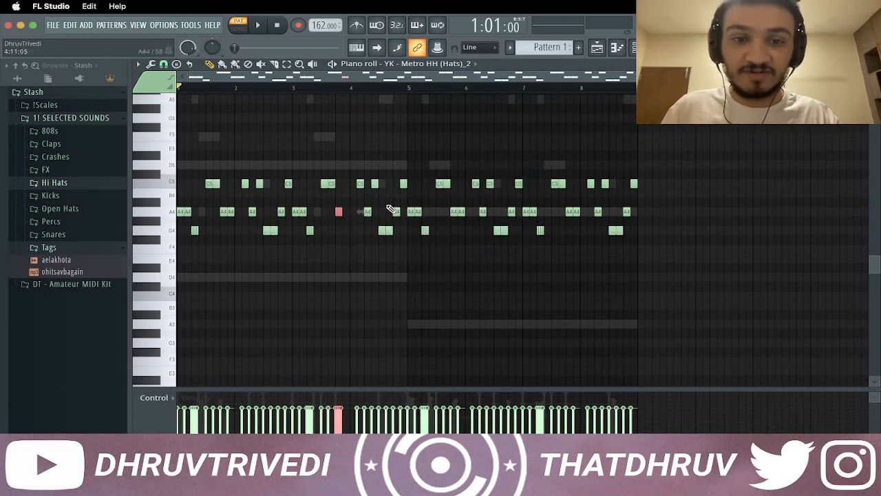
# Set the snap to 1/6 beat and turn the two G4 hi-hats in bar 4 into three evenly spaced triplet hits
pyautogui.scroll(5, 397, 96)
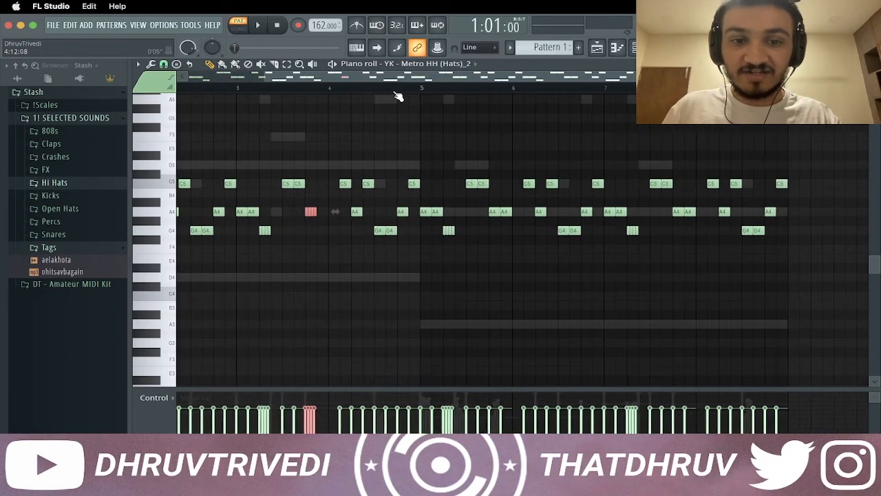
pyautogui.scroll(3, 397, 96)
pyautogui.scroll(-10, 397, 97)
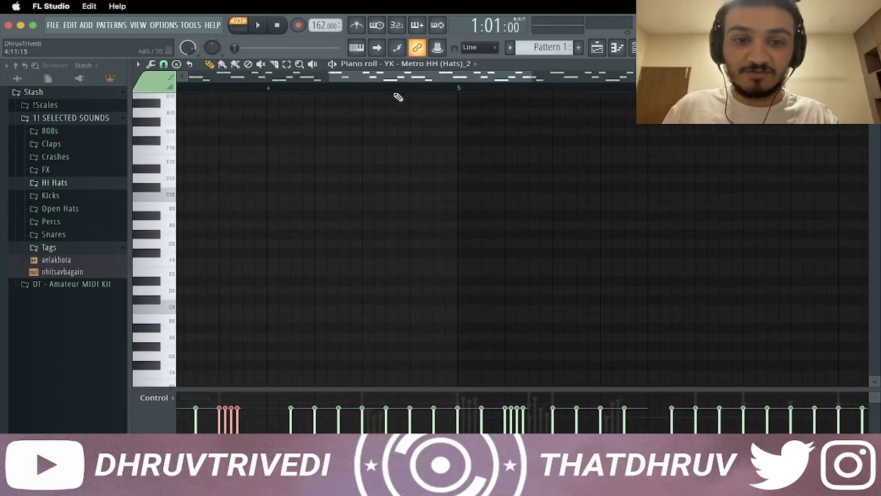
pyautogui.scroll(5, 406, 166)
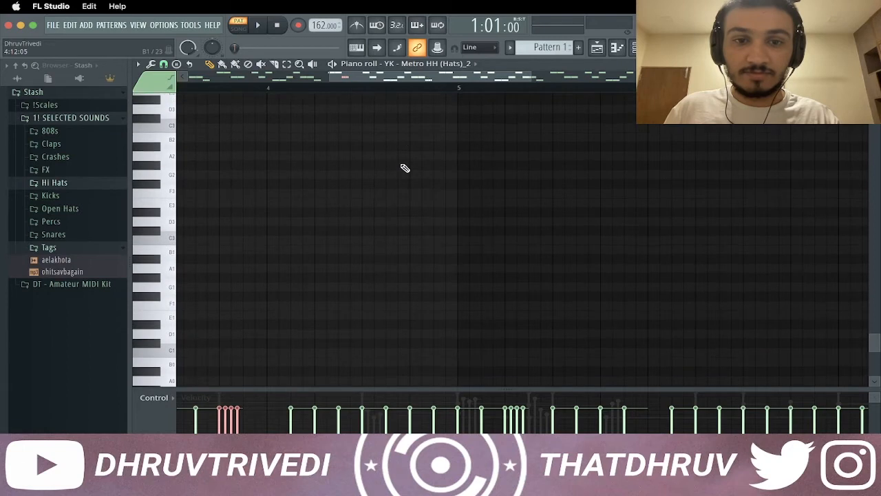
pyautogui.scroll(3, 405, 168)
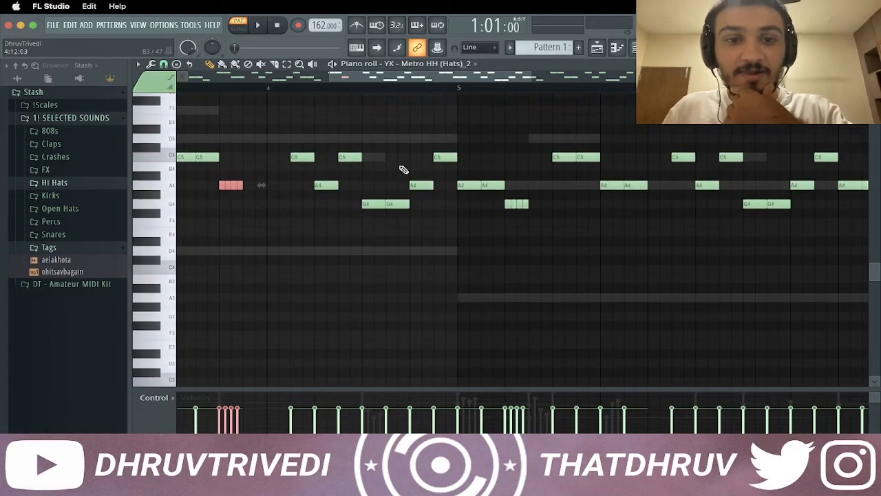
pyautogui.click(176, 64)
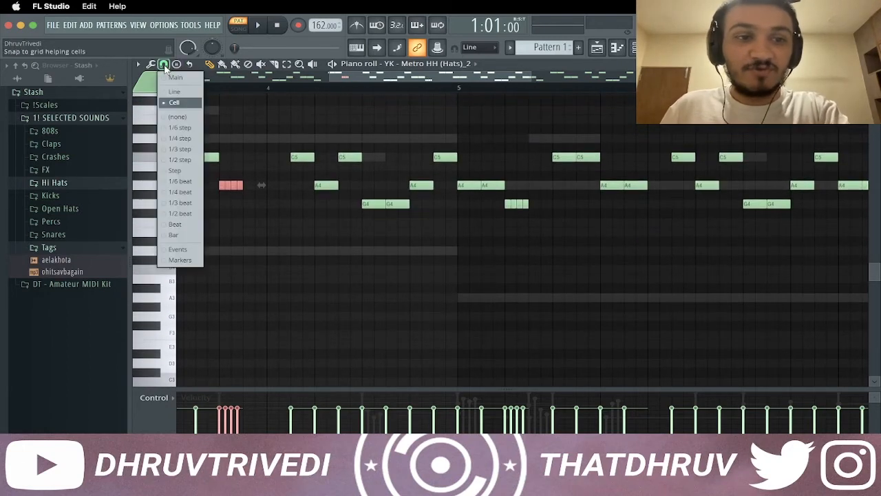
pyautogui.click(180, 184)
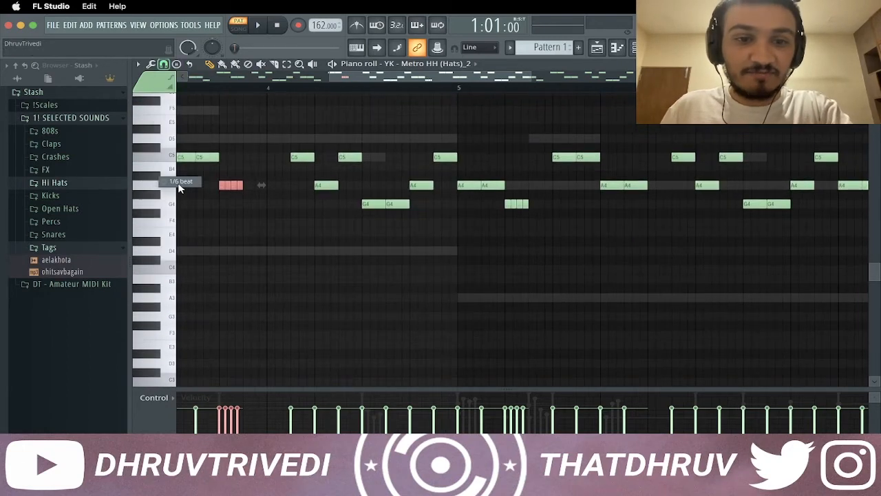
pyautogui.click(382, 206)
pyautogui.click(397, 209)
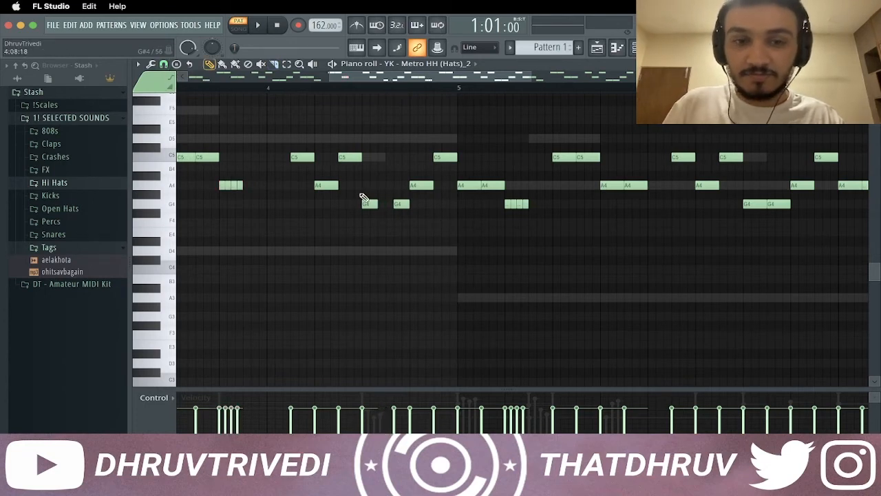
pyautogui.hotkey('ctrl', 'b')
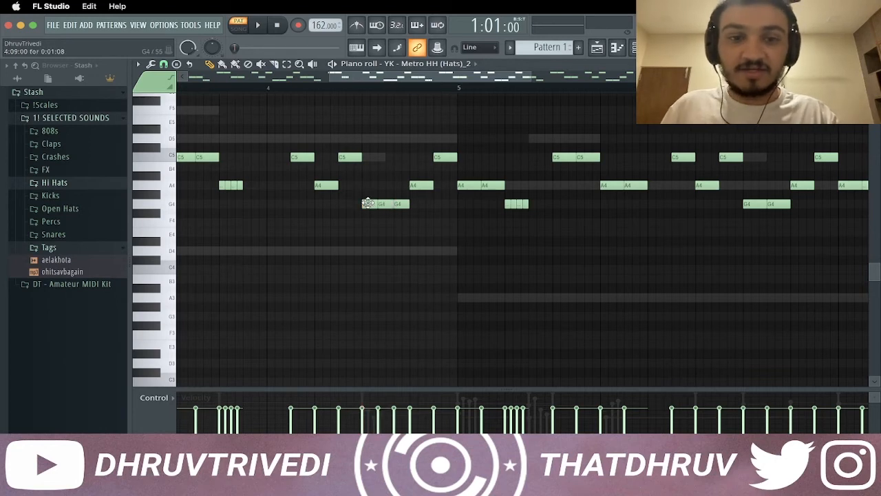
# Set the snap back to Cell and stretch the G4 triplet to the end of bar 4 in place of the last two hi-hats
pyautogui.click(165, 65)
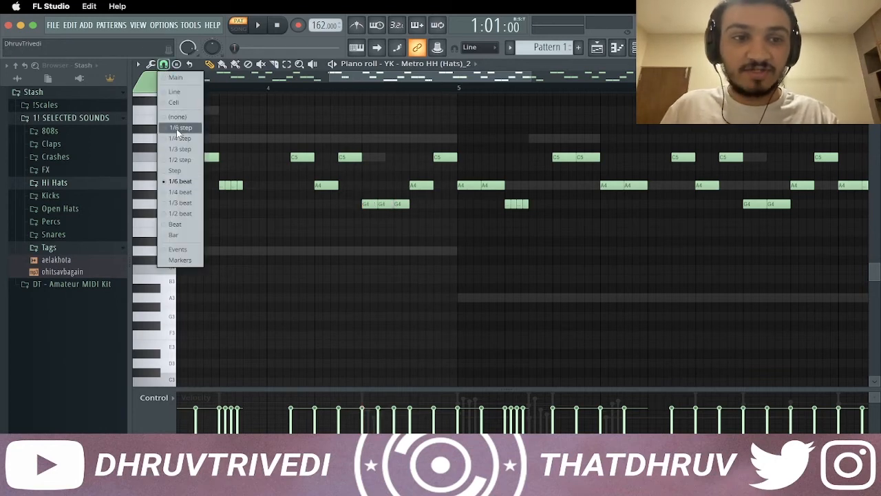
pyautogui.click(175, 102)
pyautogui.scroll(-5, 356, 90)
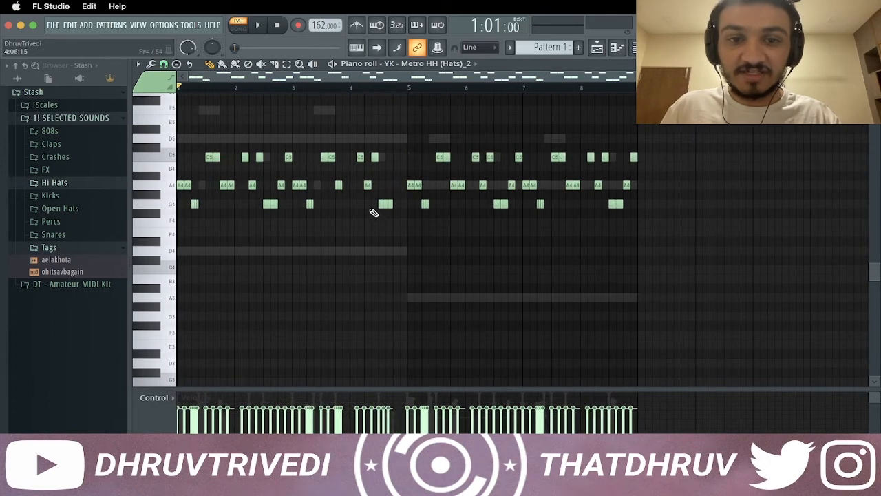
pyautogui.moveTo(371, 200); pyautogui.dragTo(427, 206)
# Delete the hi-hats in bars 5 to 8 and replace them with a duplicate of bars 1 to 4
pyautogui.keyDown('super'); pyautogui.click(424, 167); pyautogui.keyUp('super')
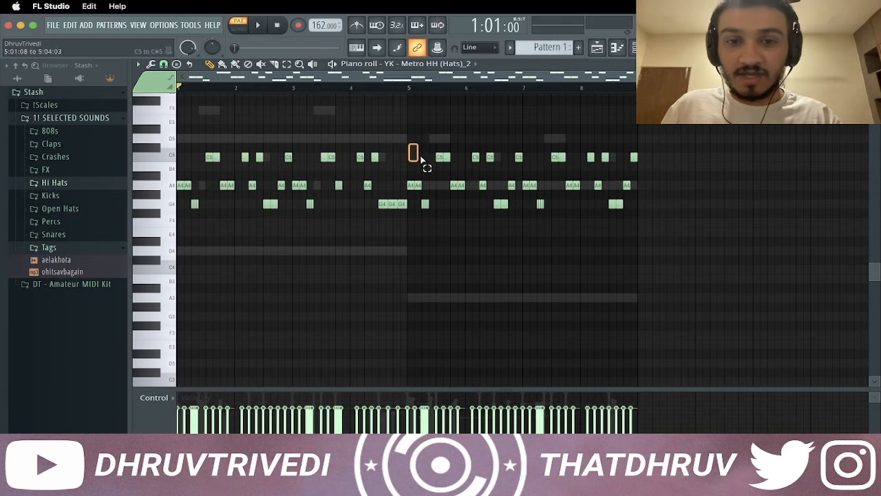
pyautogui.moveTo(412, 152); pyautogui.dragTo(661, 239)
pyautogui.press('Delete')
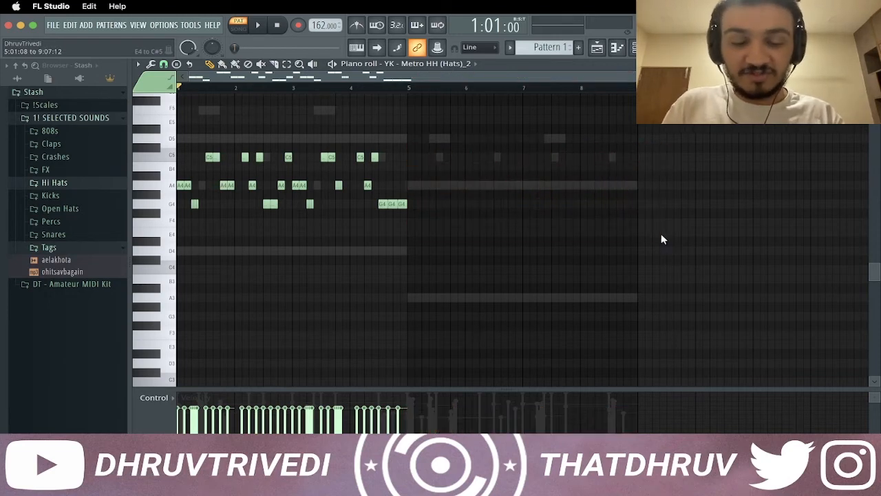
pyautogui.press('super+z')
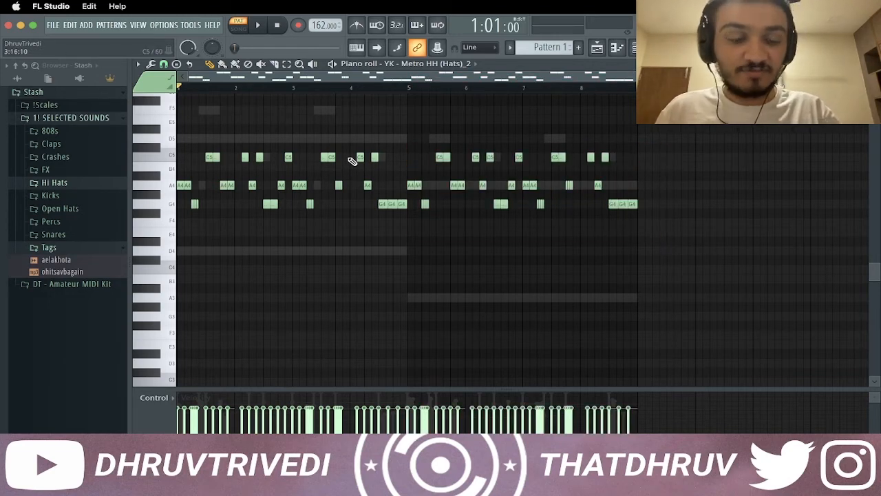
# Play the finished pattern, return to the channel rack and select all channels
pyautogui.press('space')
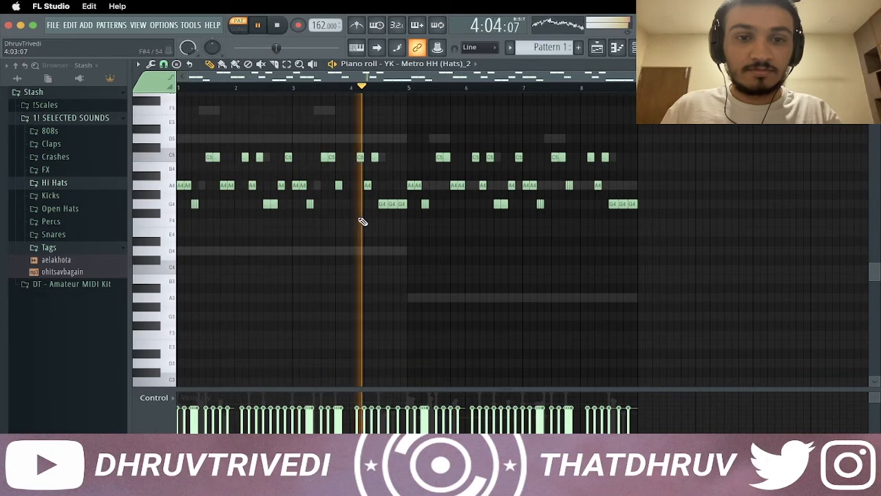
pyautogui.press('F7')
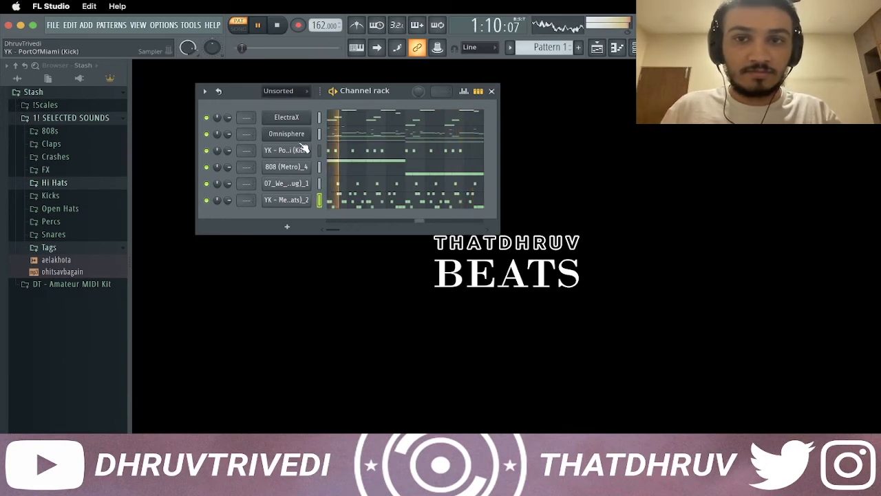
pyautogui.press('space')
pyautogui.doubleClick(319, 119)
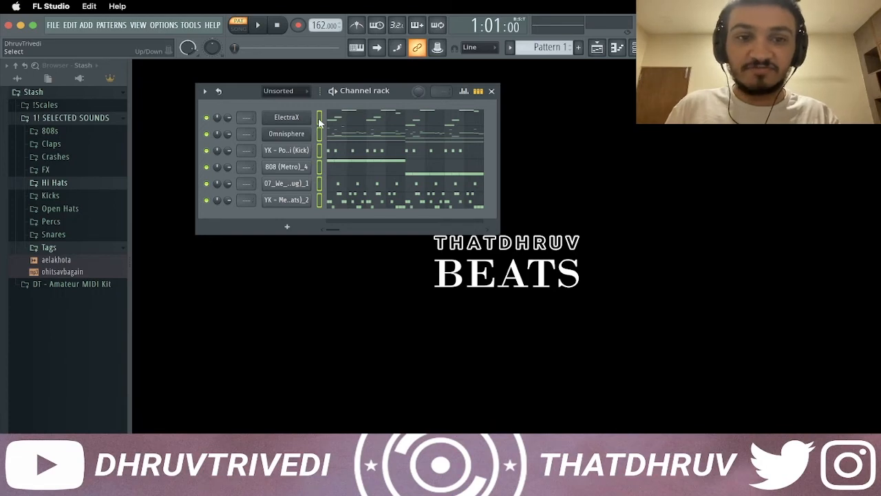
# Route the six selected channels to mixer tracks 1 to 6 and pull all six of their faders down close to minimum
pyautogui.hotkey('ctrl', 'l')
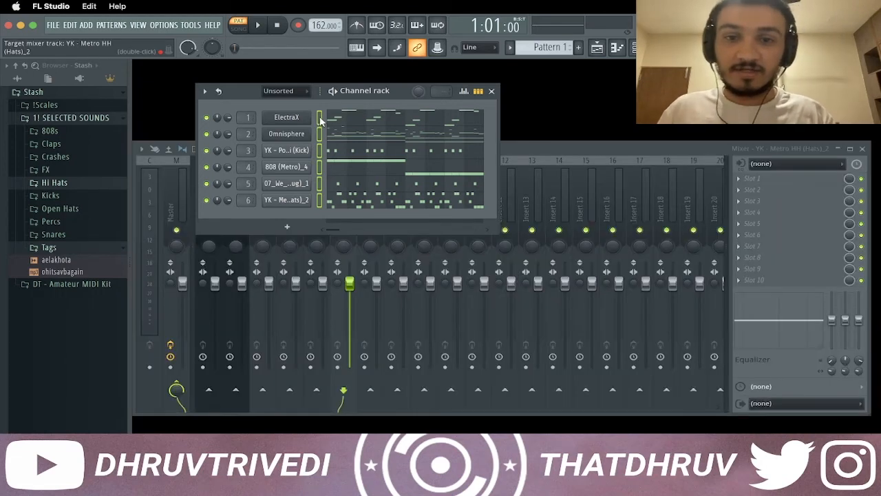
pyautogui.click(550, 147)
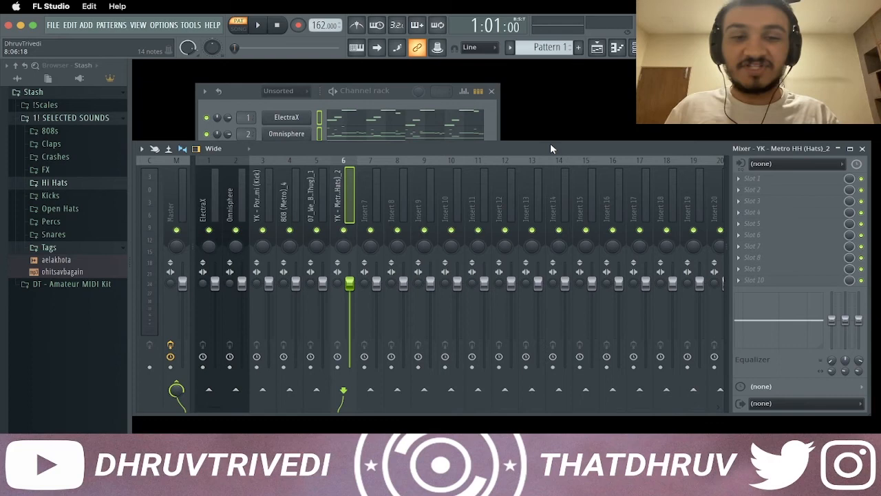
pyautogui.moveTo(316, 211); pyautogui.dragTo(209, 210)
pyautogui.moveTo(242, 283); pyautogui.dragTo(241, 367)
# Solo the Omnisphere mixer track, start playback and set its volume to 40% (-16.0 dB)
pyautogui.rightClick(236, 230)
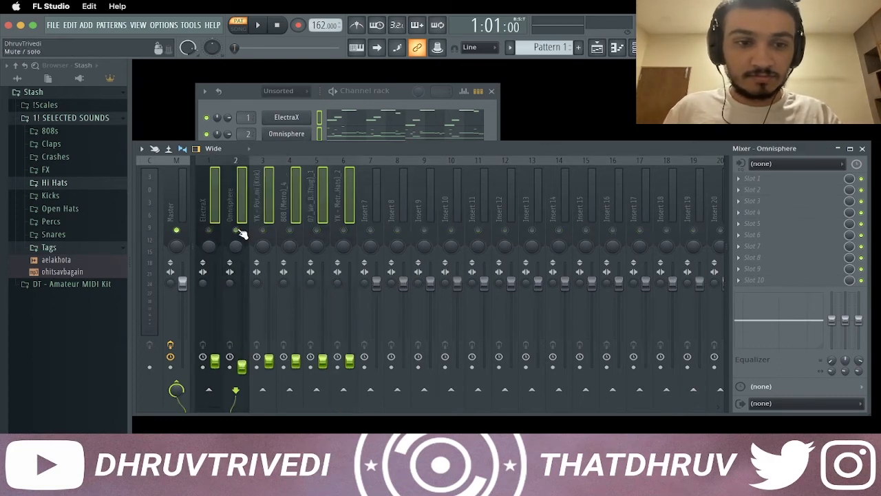
pyautogui.rightClick(236, 197)
pyautogui.click(235, 202)
pyautogui.click(235, 209)
pyautogui.press('space')
pyautogui.moveTo(241, 366); pyautogui.dragTo(241, 333)
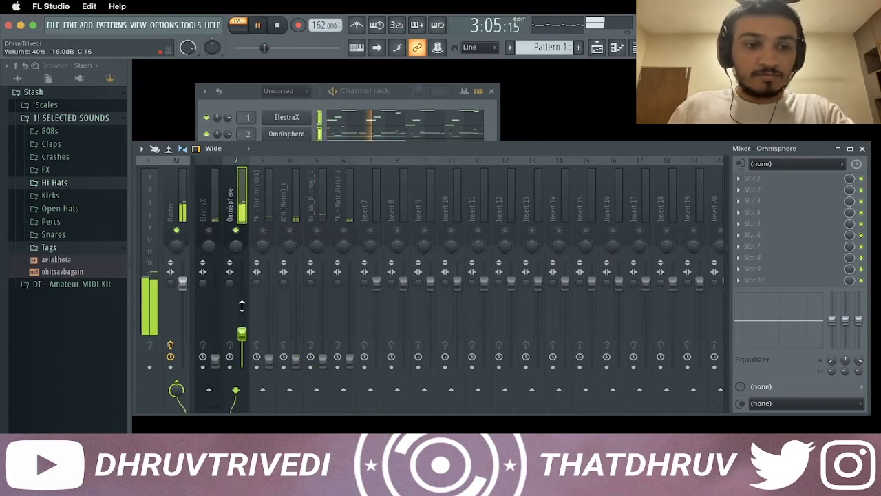
# Solo ElectraX and then the kick in turn, raising ElectraX slightly below Omnisphere's level and the kick well above it
pyautogui.rightClick(213, 232)
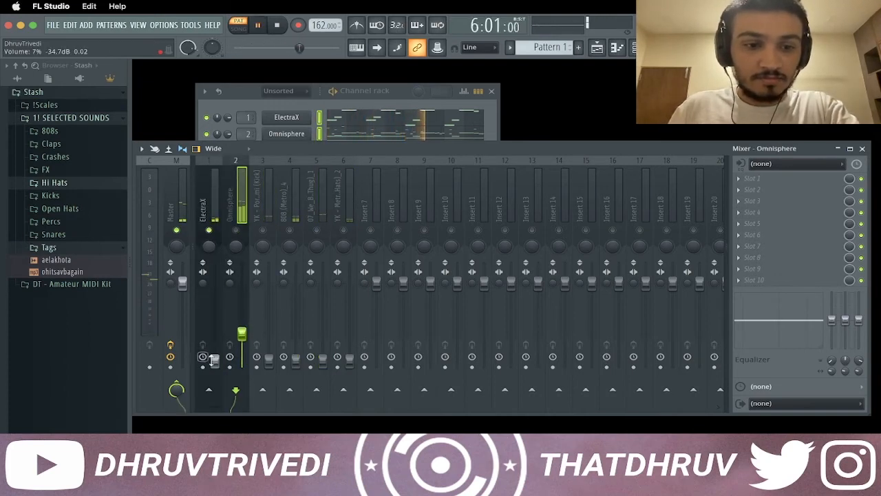
pyautogui.moveTo(215, 360); pyautogui.dragTo(214, 343)
pyautogui.rightClick(263, 230)
pyautogui.moveTo(268, 367); pyautogui.dragTo(269, 300)
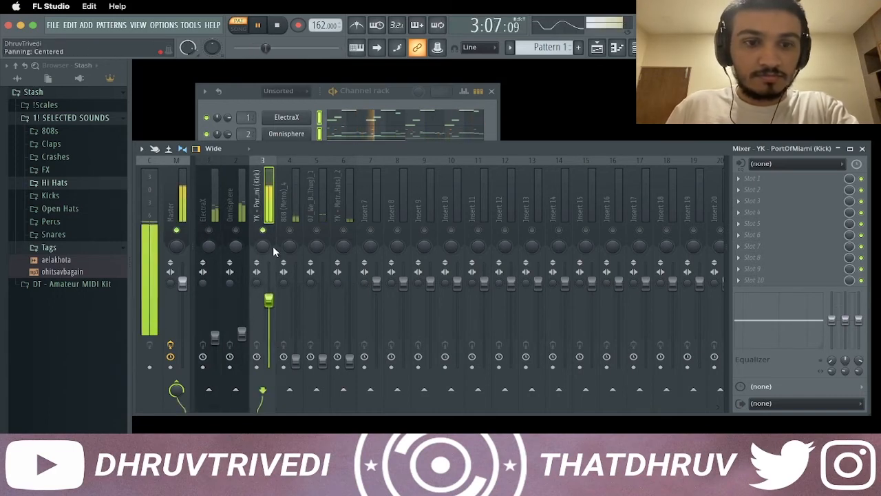
# Balance the soloed 808 and snare at matching levels and the hi-hats at 70% (-7.3 dB), then unsolo all tracks and stop playback
pyautogui.rightClick(290, 229)
pyautogui.moveTo(295, 358); pyautogui.dragTo(295, 317)
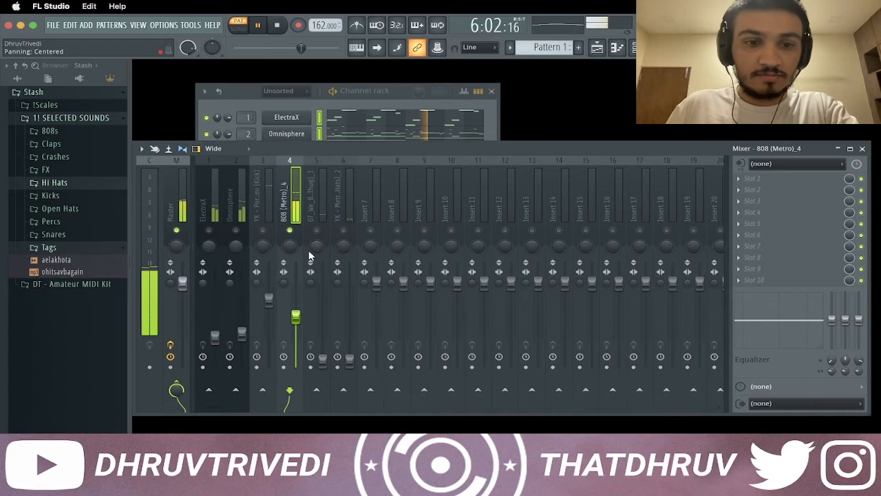
pyautogui.rightClick(316, 230)
pyautogui.moveTo(322, 358); pyautogui.dragTo(322, 317)
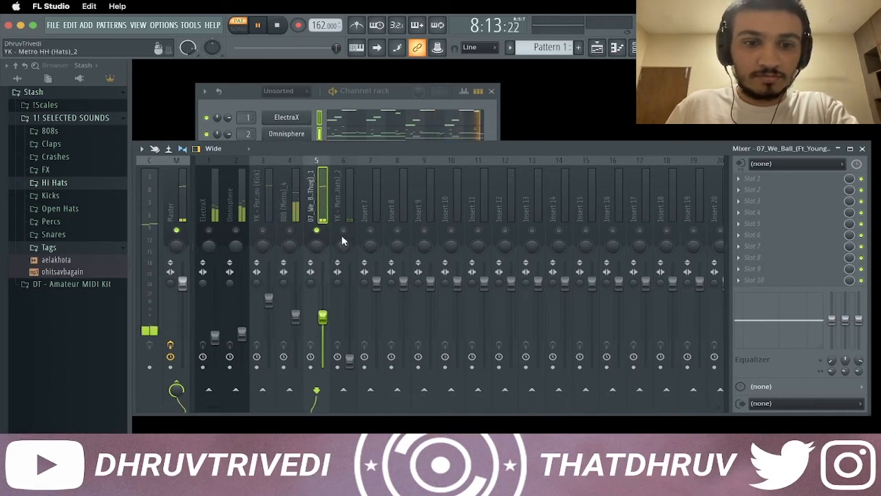
pyautogui.moveTo(349, 357); pyautogui.dragTo(349, 308)
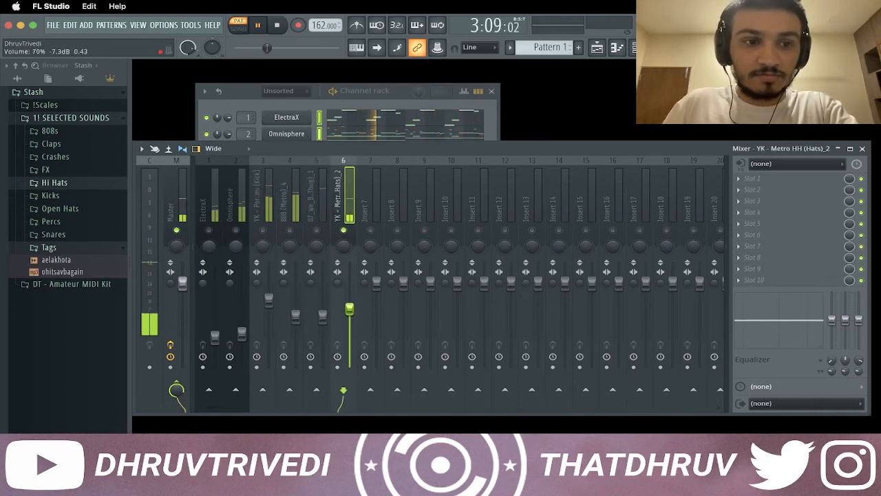
pyautogui.rightClick(177, 230)
pyautogui.press('space')
# In the master's Fruity Limiter, turn attack, release and sustain down to minimum and raise the gain to 2.5 dB
pyautogui.click(180, 215)
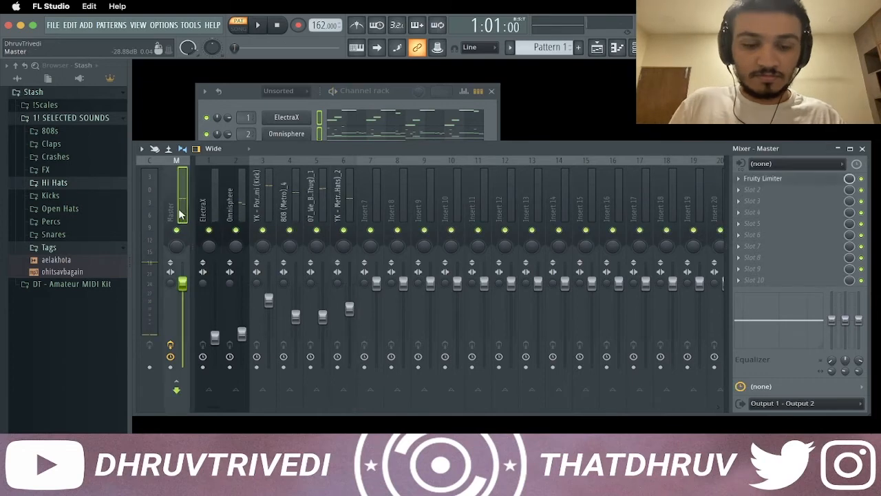
pyautogui.click(779, 180)
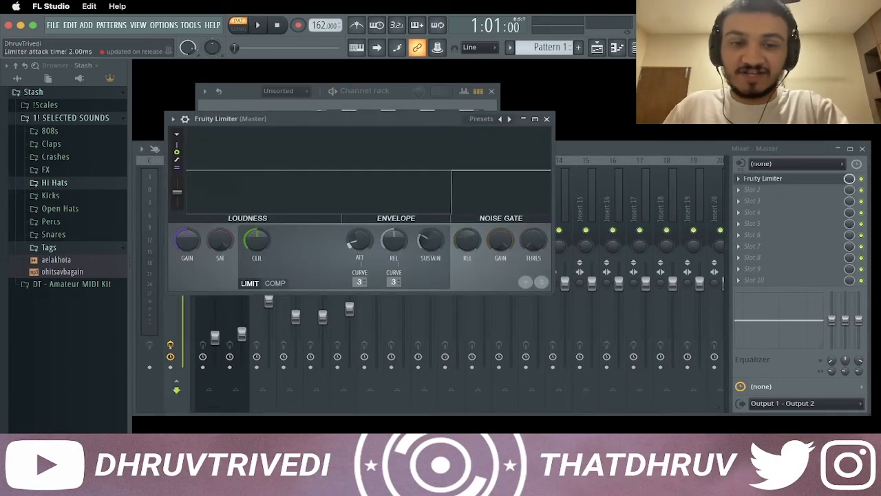
pyautogui.moveTo(429, 239); pyautogui.dragTo(430, 249)
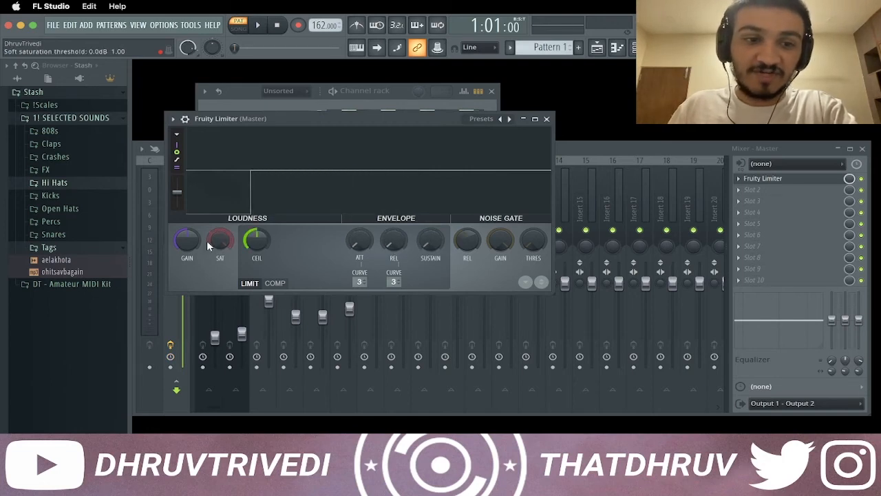
pyautogui.scroll(3, 187, 238)
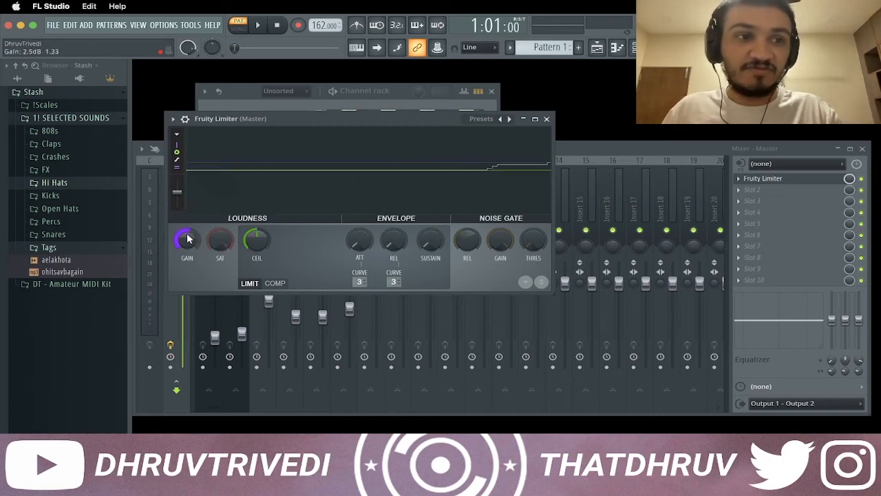
pyautogui.click(763, 178)
# Add Ozone 9 Elements to the master's second effect slot and load its Modern Hip Hop genre preset
pyautogui.click(776, 189)
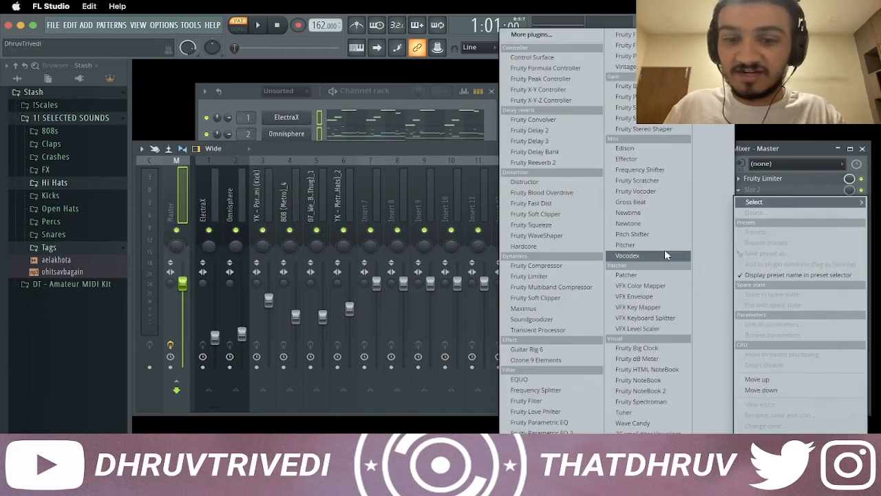
pyautogui.click(570, 358)
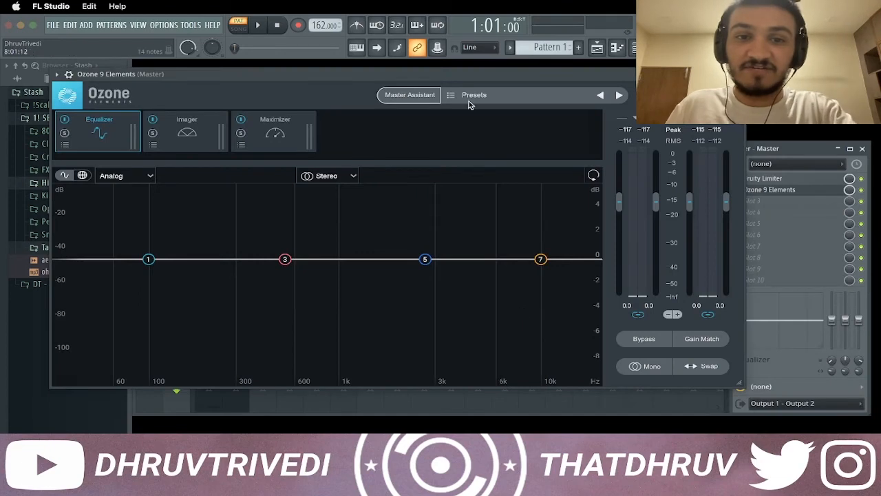
pyautogui.click(451, 97)
pyautogui.click(130, 214)
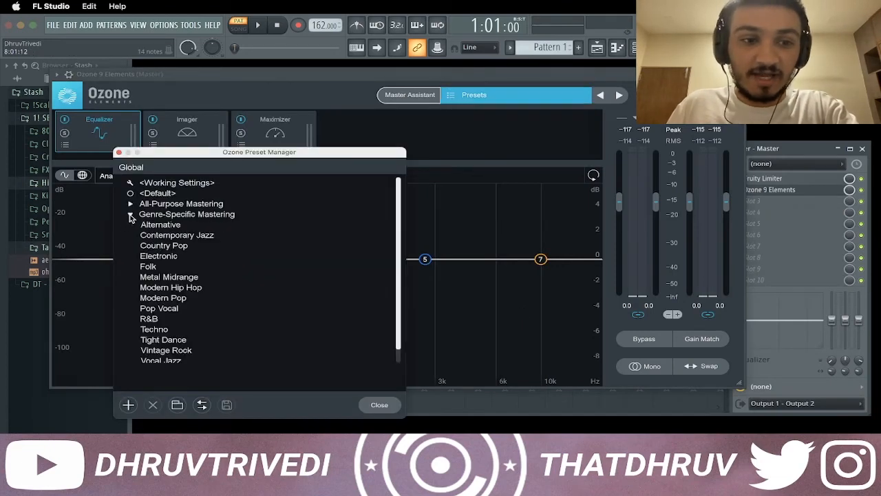
pyautogui.click(186, 289)
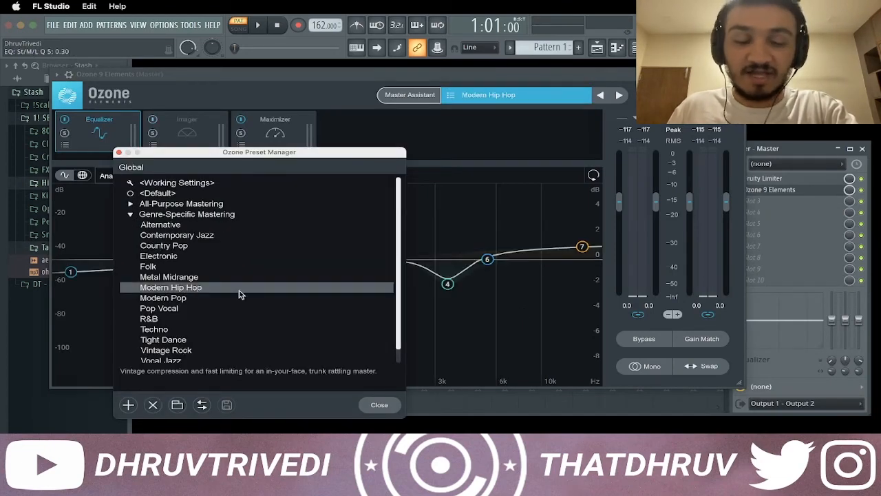
pyautogui.click(376, 402)
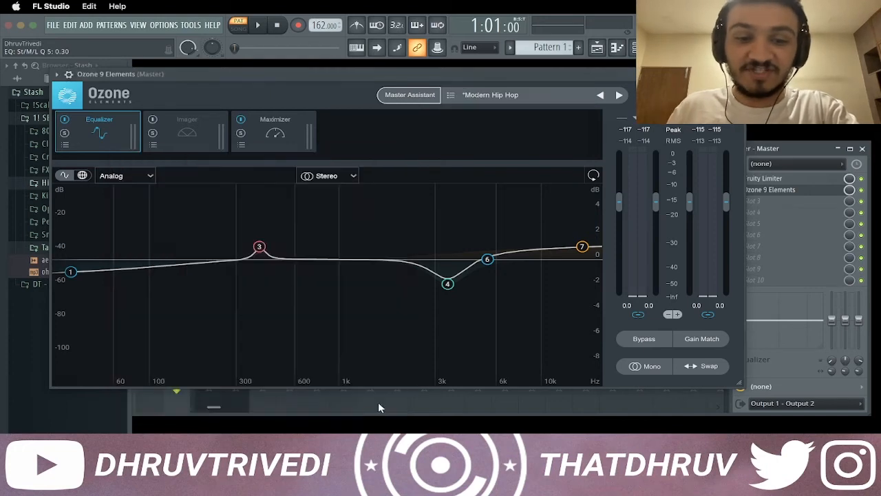
pyautogui.click(376, 406)
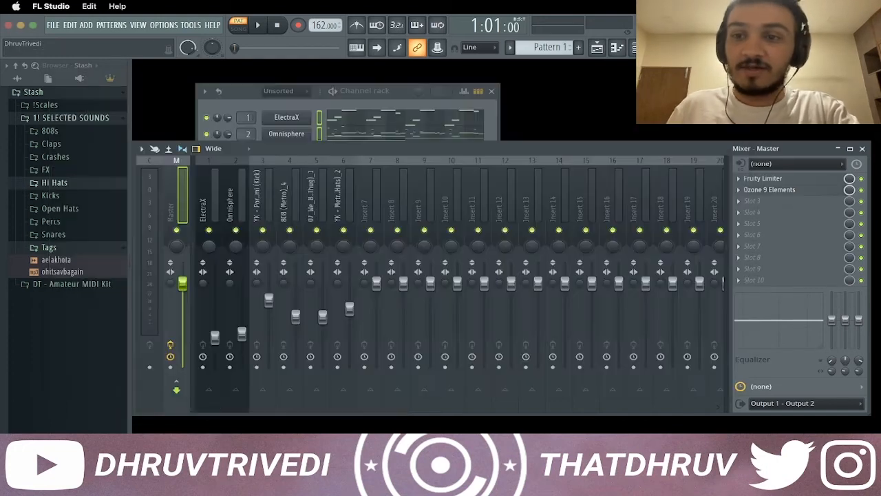
# Close the mixer and split Pattern 1 into a separate pattern for each channel
pyautogui.click(865, 148)
pyautogui.click(509, 47)
pyautogui.click(593, 227)
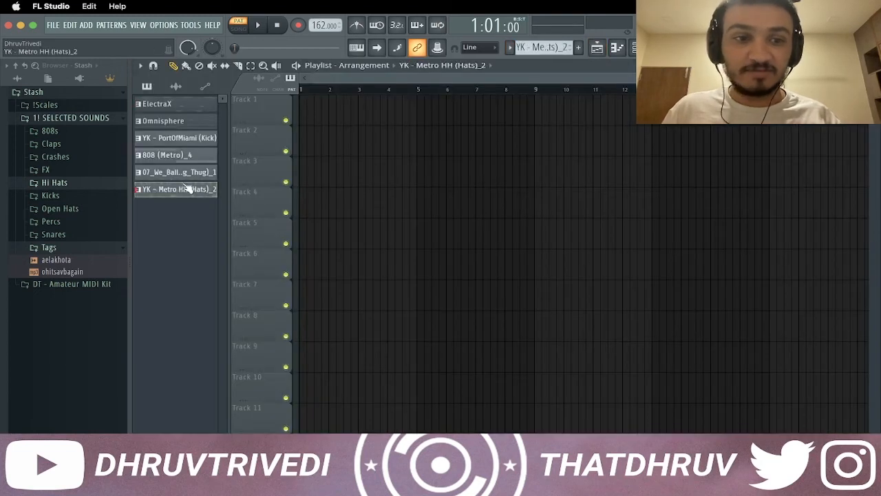
# Place the six patterns on playlist tracks 1 to 6 from bar 1 and extend the kick clip to the end of bar 8
pyautogui.moveTo(195, 121); pyautogui.dragTo(306, 117)
pyautogui.press('super+Return')
pyautogui.press('super+d')
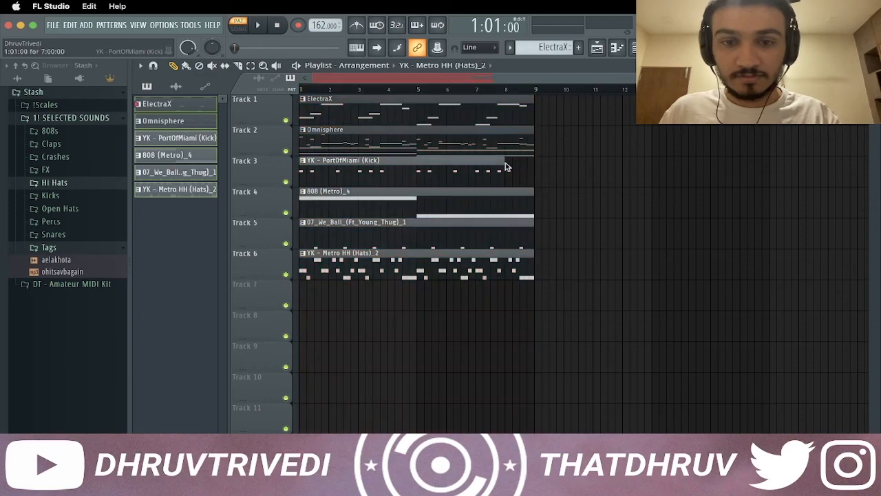
# Select all playlist clips and duplicate them five times so the arrangement fills bars 1 to 48
pyautogui.press('super+a')
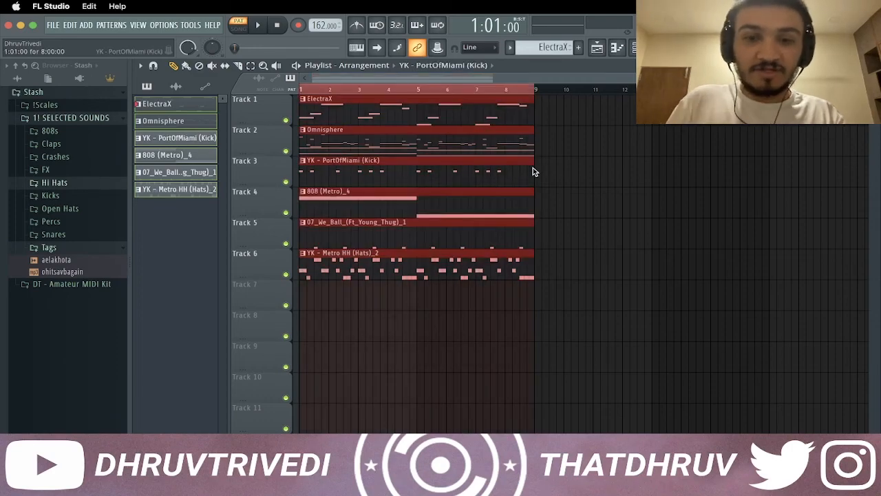
pyautogui.press('super+b')
pyautogui.press('super+b')
pyautogui.press('super+b')
pyautogui.press('super+b')
pyautogui.press('super+b')
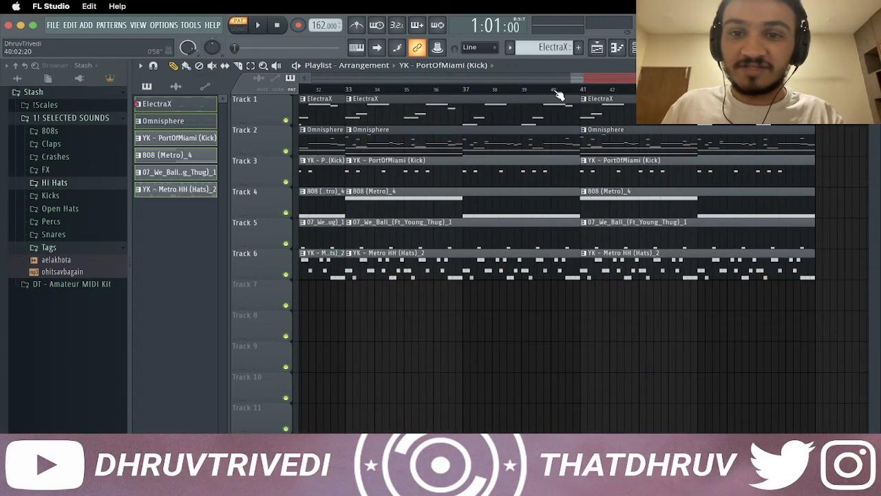
pyautogui.scroll(-5, 557, 94)
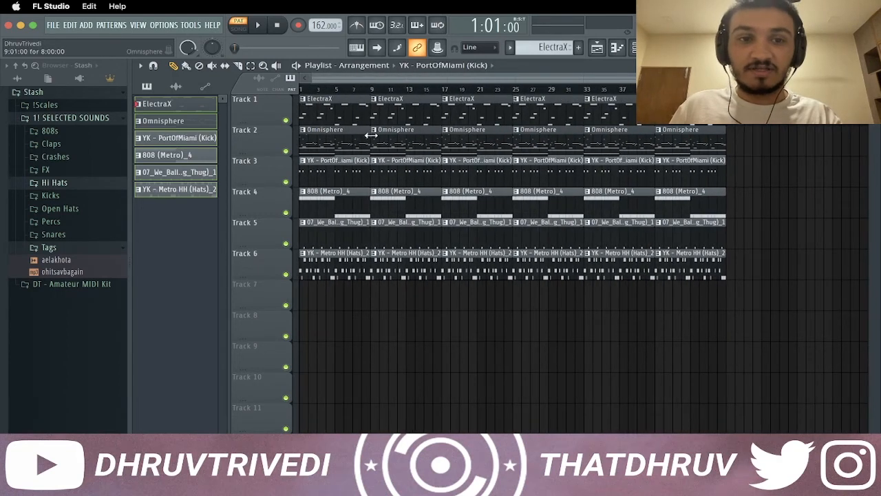
# Delete the ElectraX, kick, 808, snare and hi-hat clips in bars 1 to 8, keeping only Omnisphere as the intro
pyautogui.rightClick(349, 108)
pyautogui.rightClick(352, 175)
pyautogui.rightClick(352, 204)
pyautogui.rightClick(354, 236)
pyautogui.rightClick(353, 267)
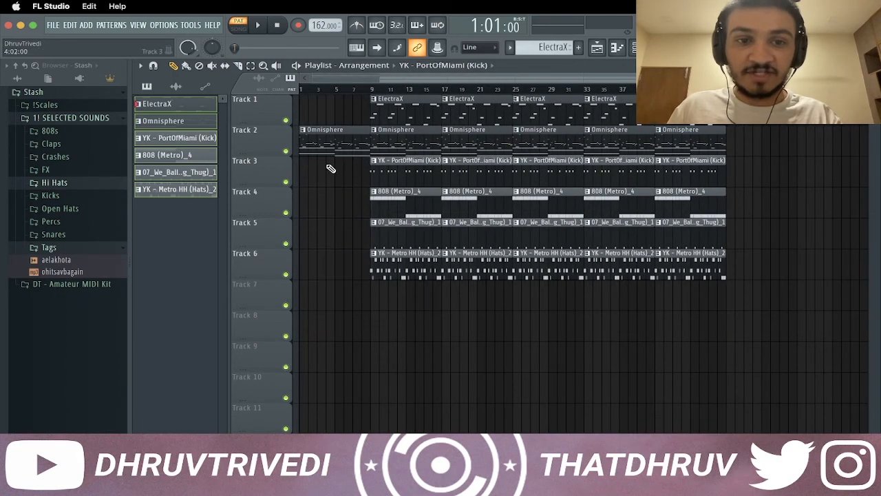
# Make the Omnisphere clip in bars 1 to 8 unique and open it in the piano roll
pyautogui.click(303, 131)
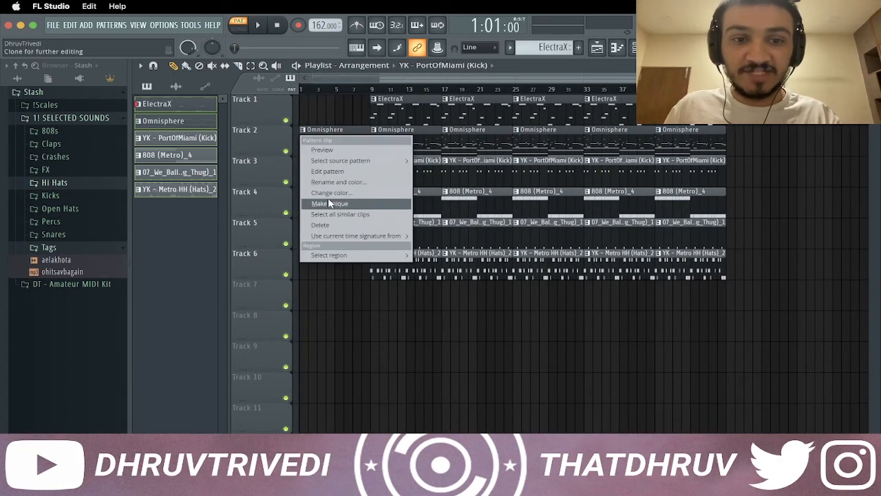
pyautogui.click(326, 203)
pyautogui.doubleClick(333, 145)
# Delete the short high notes of the intro melody, including the D6 in bar 5, and return to the playlist
pyautogui.hscroll(-3, 344, 95)
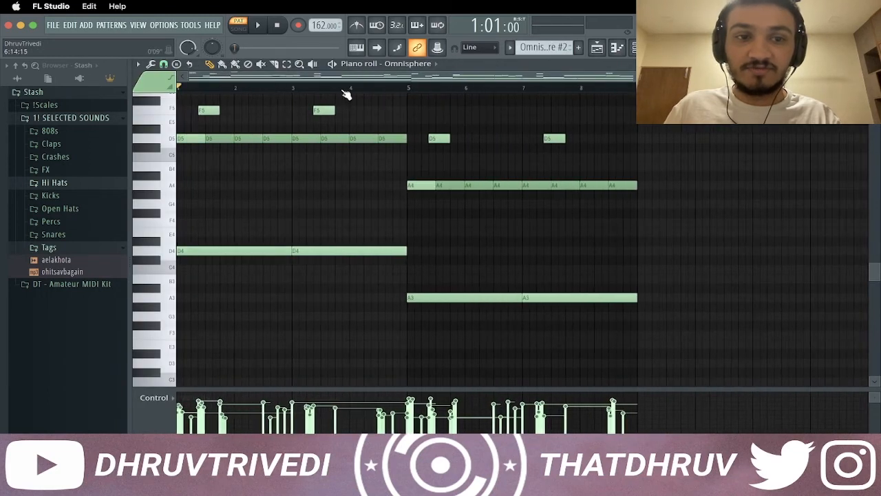
pyautogui.scroll(5, 275, 200)
pyautogui.scroll(5, 275, 203)
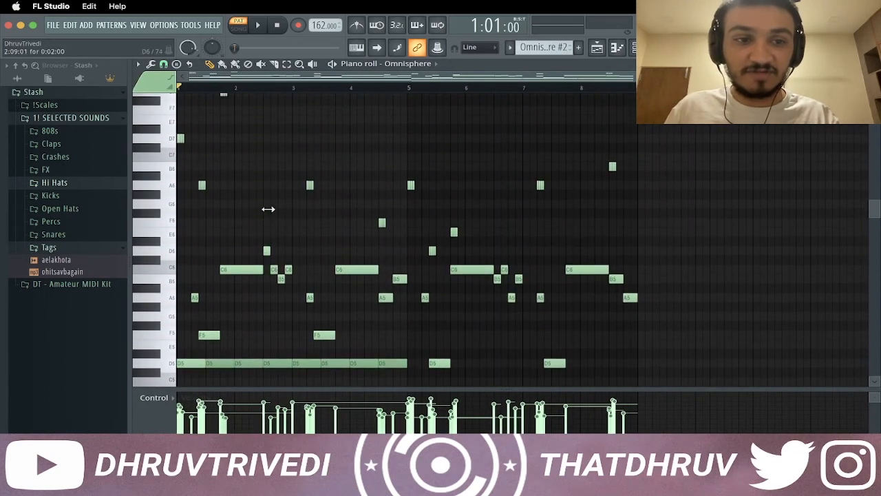
pyautogui.scroll(4, 228, 200)
pyautogui.moveTo(183, 171); pyautogui.dragTo(177, 320)
pyautogui.press('Delete')
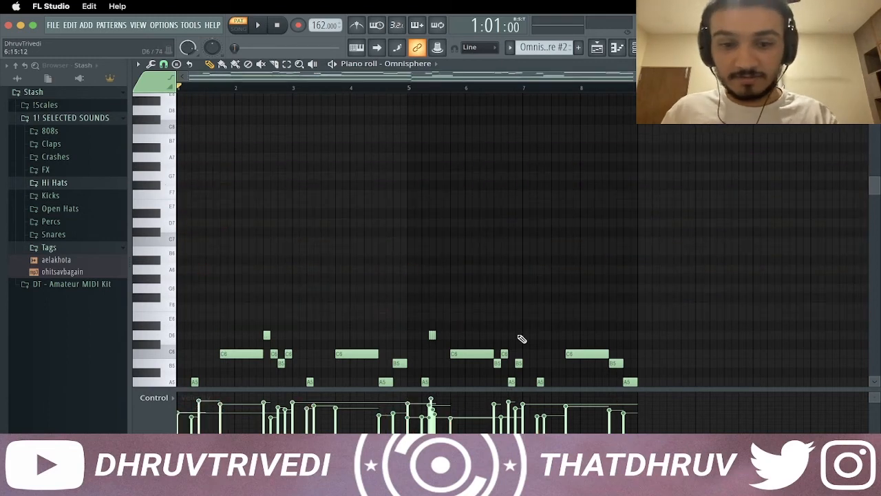
pyautogui.rightClick(432, 335)
pyautogui.press('Escape')
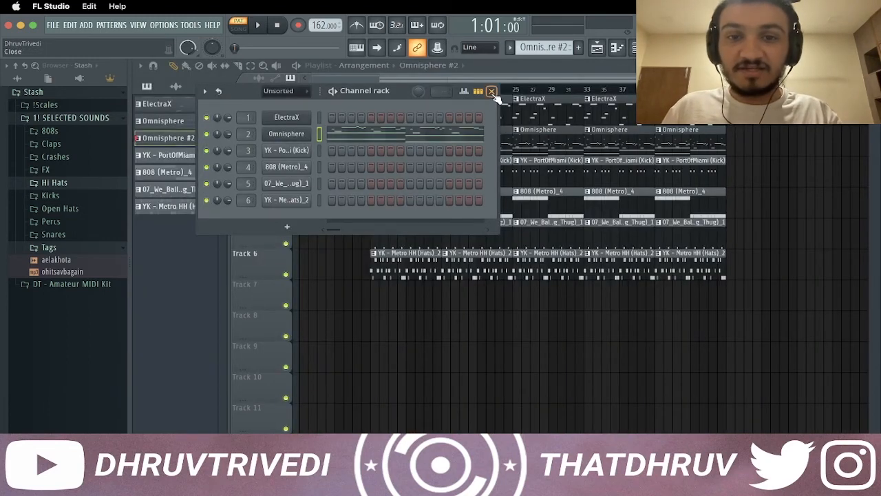
pyautogui.click(491, 91)
# Delete the kick, ElectraX, snare and hi-hat clips in bars 9 to 16, keeping only Omnisphere and the 808
pyautogui.rightClick(410, 171)
pyautogui.rightClick(413, 114)
pyautogui.rightClick(408, 231)
pyautogui.rightClick(408, 262)
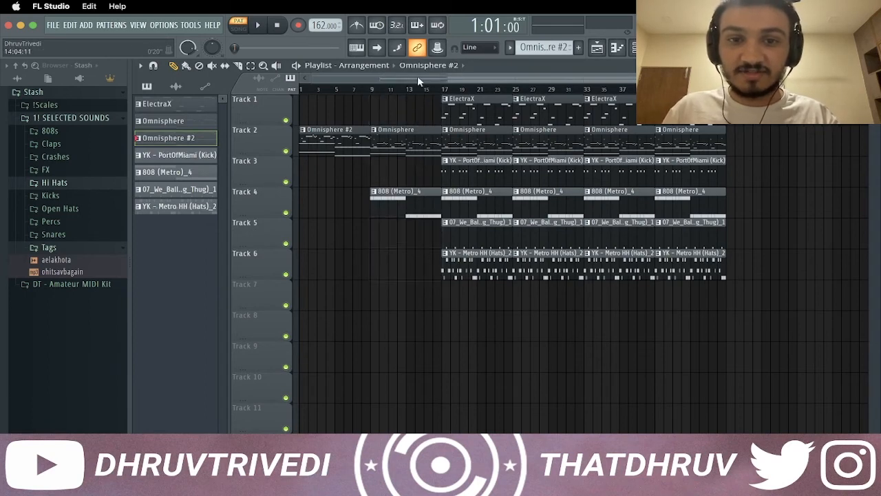
# Delete the ElectraX clip in bars 17 to 24, the Omnisphere clip in bars 25 to 32 and all clips in bars 41 to 48
pyautogui.rightClick(478, 124)
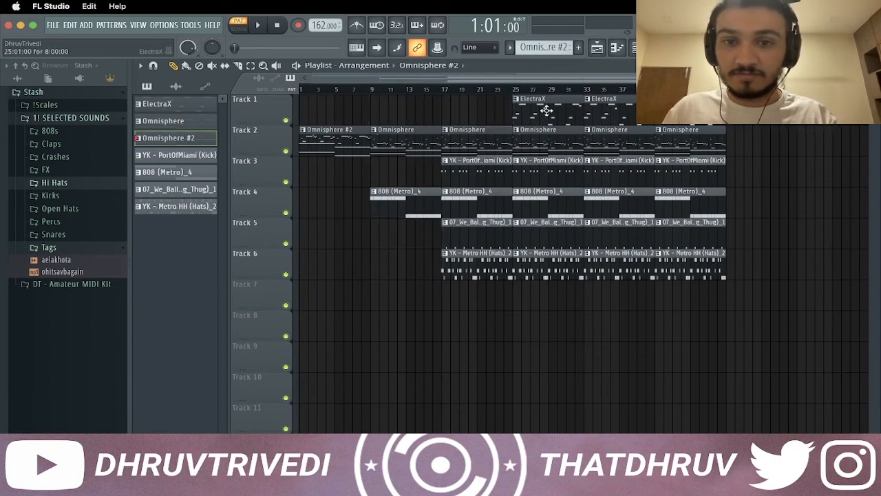
pyautogui.rightClick(555, 140)
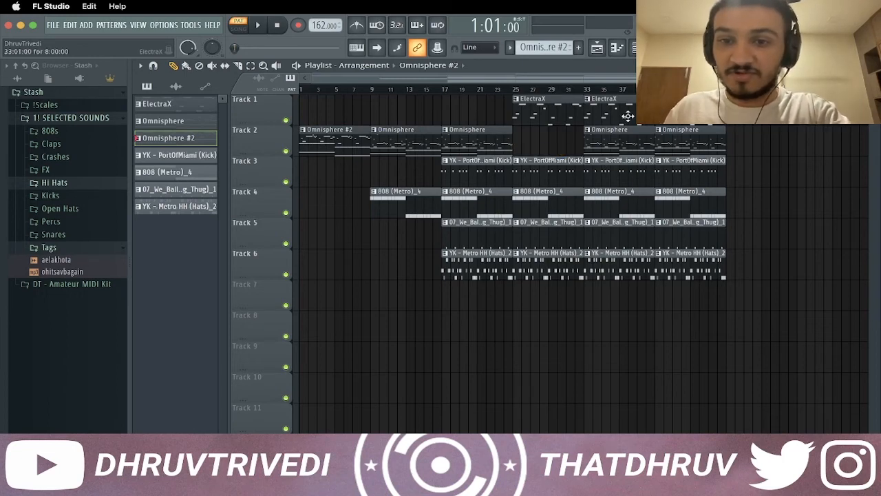
pyautogui.rightClick(694, 120)
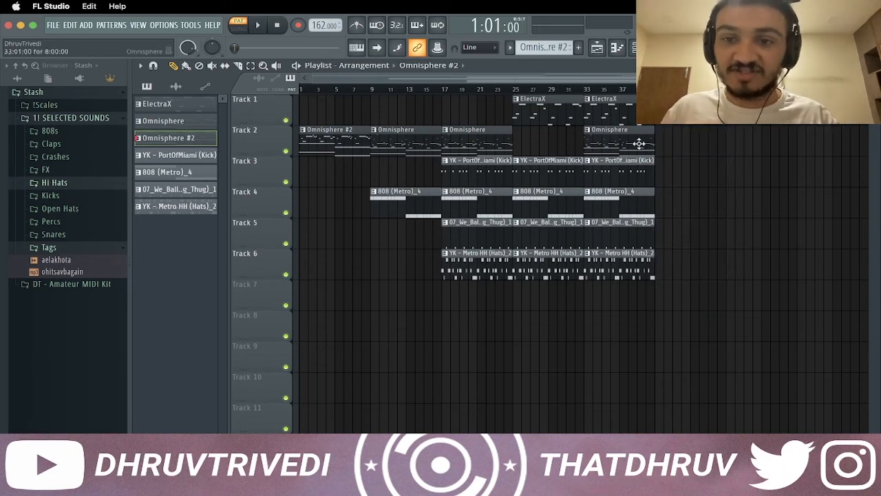
pyautogui.moveTo(612, 143); pyautogui.dragTo(683, 147)
pyautogui.click(659, 131)
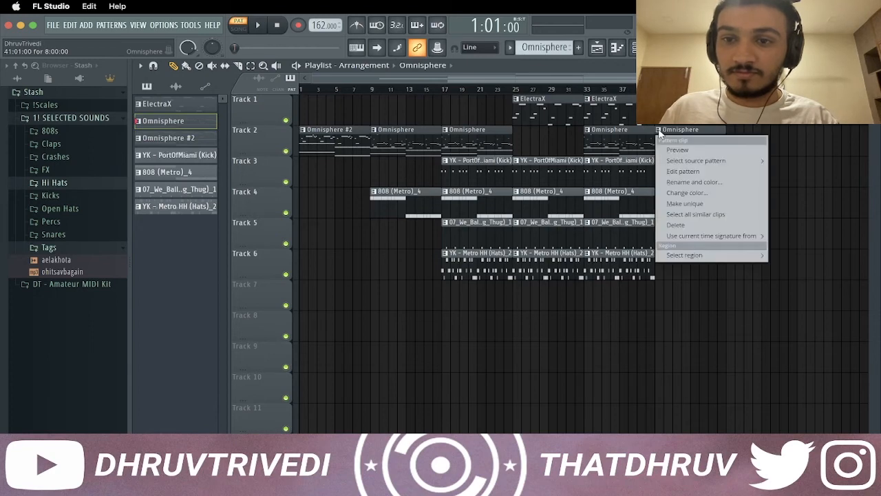
pyautogui.click(693, 116)
pyautogui.rightClick(694, 144)
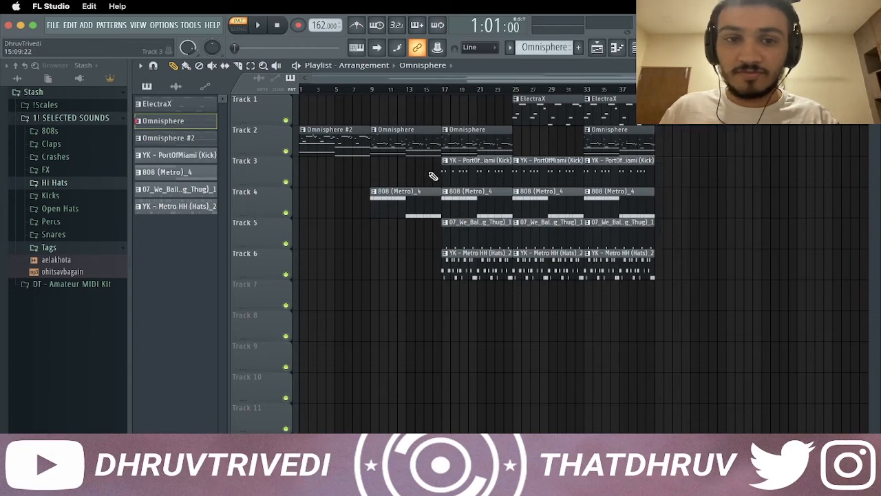
# Copy the Omnisphere clip to bars 41 to 48, make the copy unique and open it in the piano roll
pyautogui.moveTo(422, 149); pyautogui.dragTo(701, 152)
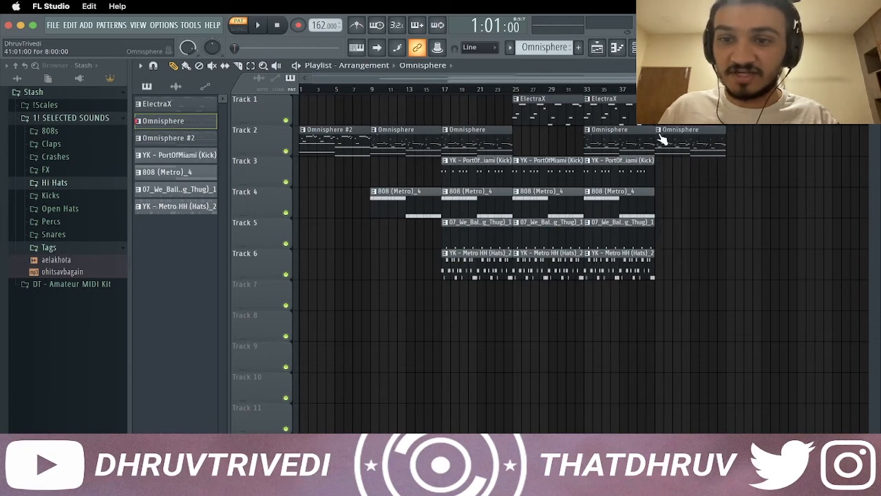
pyautogui.click(659, 130)
pyautogui.click(704, 199)
pyautogui.doubleClick(700, 146)
# Delete all melody notes from F5 up to C6 in the Omnisphere #3 pattern
pyautogui.hscroll(-5, 592, 90)
pyautogui.scroll(-6, 351, 248)
pyautogui.scroll(5, 301, 261)
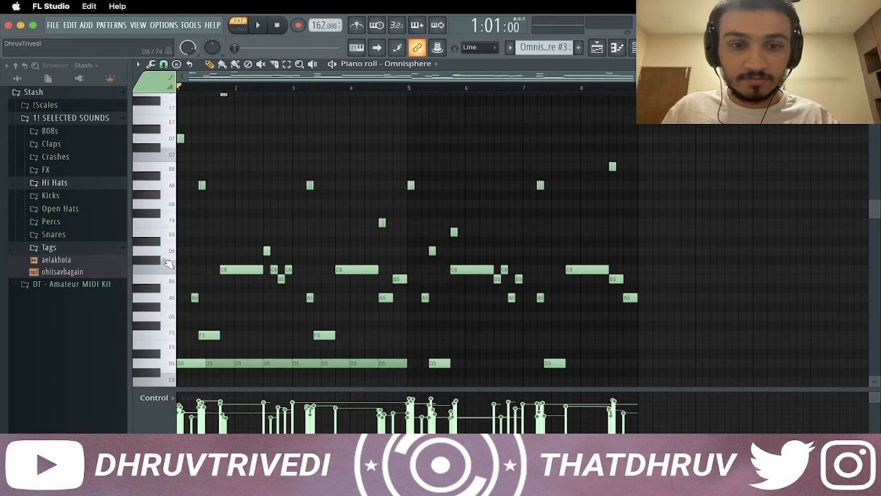
pyautogui.moveTo(164, 270); pyautogui.dragTo(168, 329)
pyautogui.press('Delete')
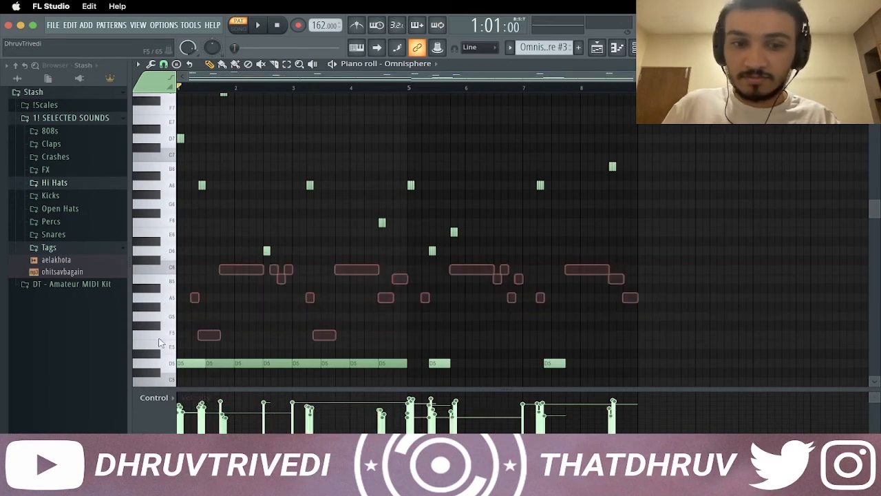
# Delete the D6 note in bar 2 and the short D5 notes in bars 5 and 7, and return to the playlist
pyautogui.rightClick(265, 251)
pyautogui.scroll(-3, 412, 289)
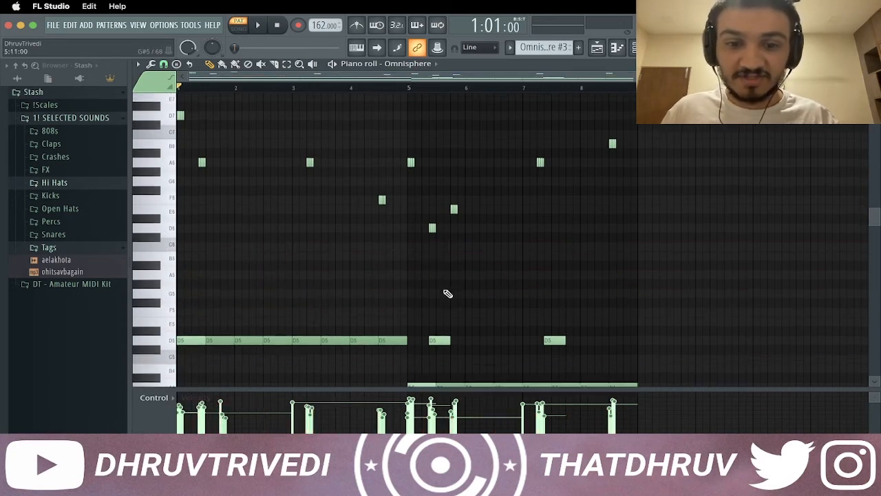
pyautogui.rightClick(439, 306)
pyautogui.rightClick(554, 307)
pyautogui.press('F5')
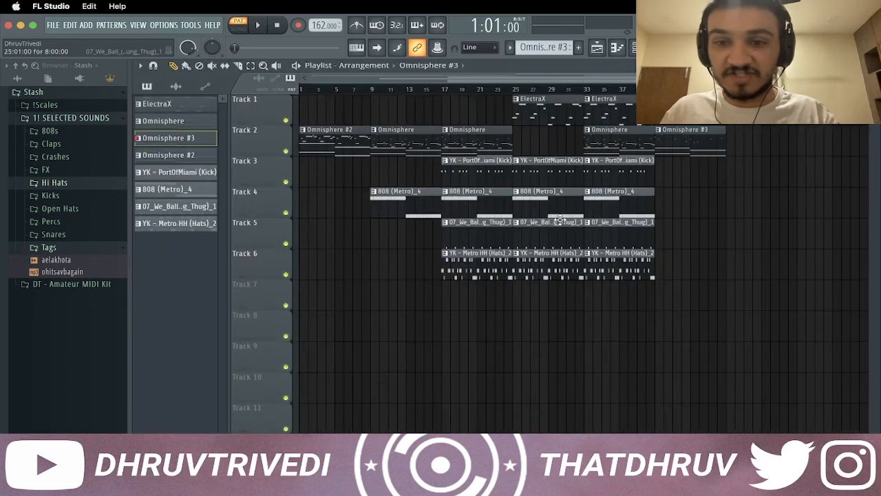
# Add the 808 clip to bars 41 to 48 and copies of the snare and hi-hat clips trimmed to bars 45 to 48
pyautogui.click(688, 207)
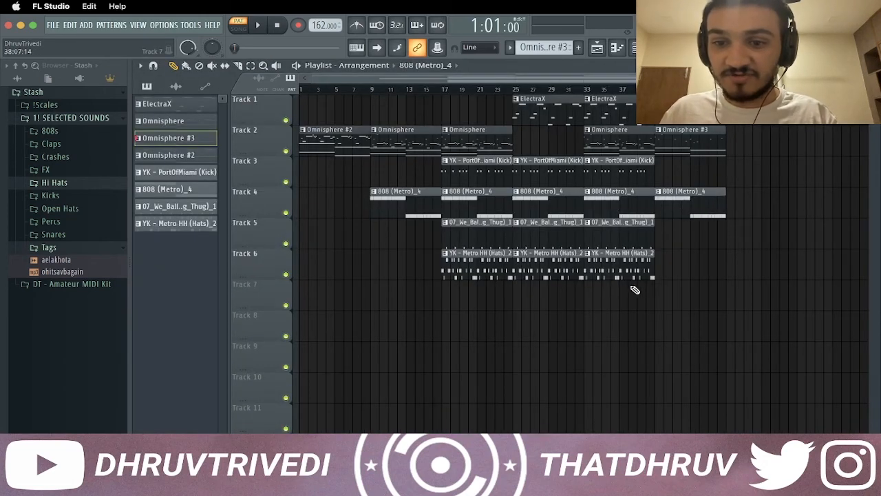
pyautogui.moveTo(624, 296); pyautogui.dragTo(607, 218)
pyautogui.hotkey('ctrl', 'b')
pyautogui.moveTo(656, 238); pyautogui.dragTo(691, 237)
pyautogui.hotkey('ctrl', 'd')
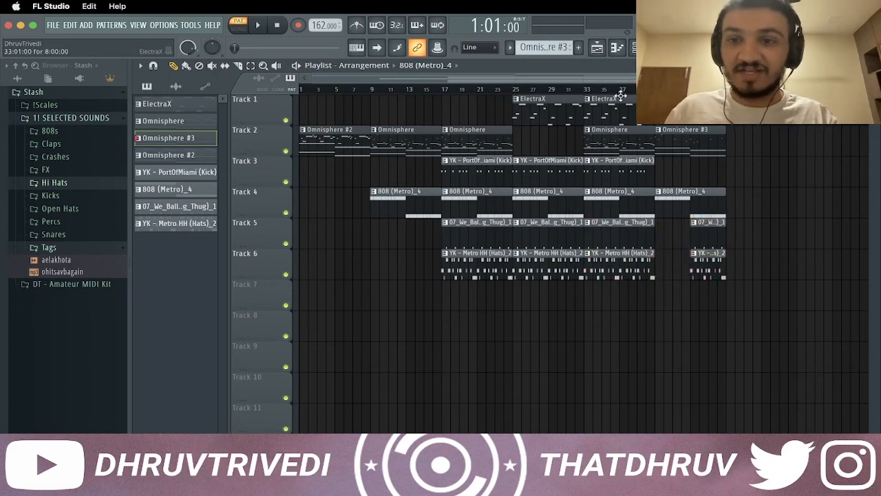
# Duplicate all clips in bars 17 to 40 into bars 49 to 72
pyautogui.moveTo(468, 310); pyautogui.dragTo(643, 93)
pyautogui.moveTo(486, 142); pyautogui.dragTo(770, 130)
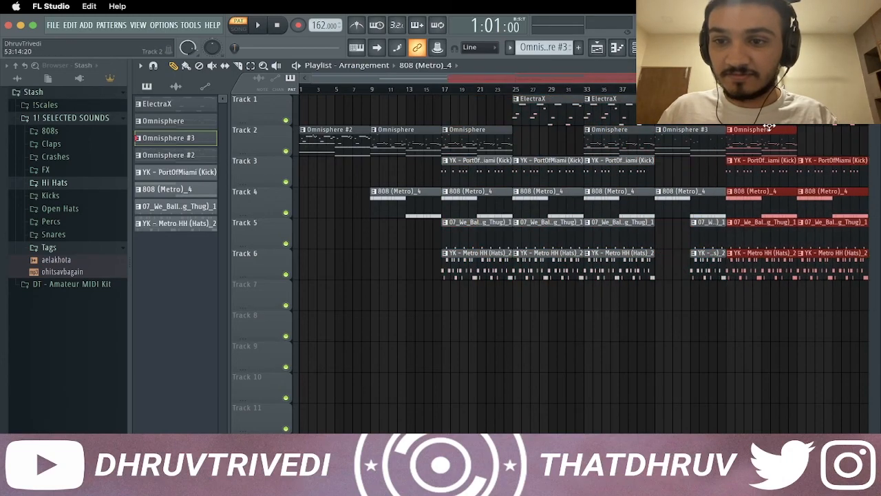
pyautogui.scroll(-3, 637, 89)
pyautogui.scroll(-1, 638, 89)
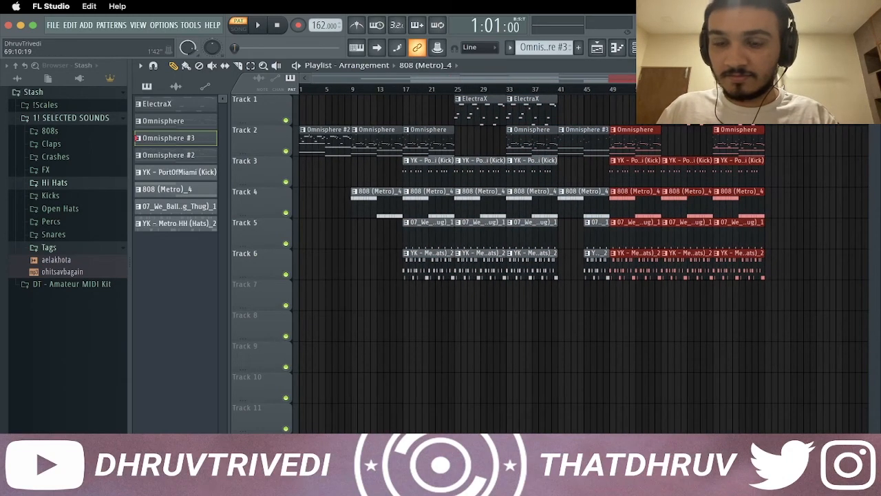
pyautogui.click(666, 169)
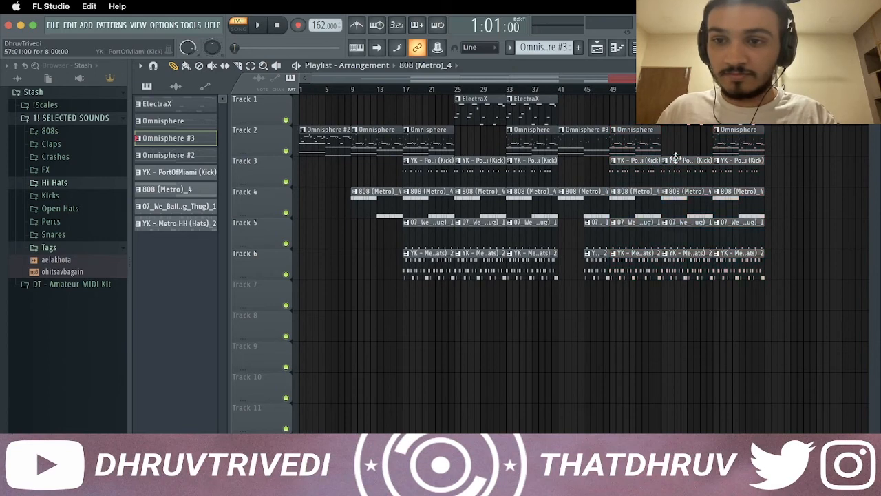
pyautogui.moveTo(325, 146); pyautogui.dragTo(790, 163)
pyautogui.scroll(-1, 737, 89)
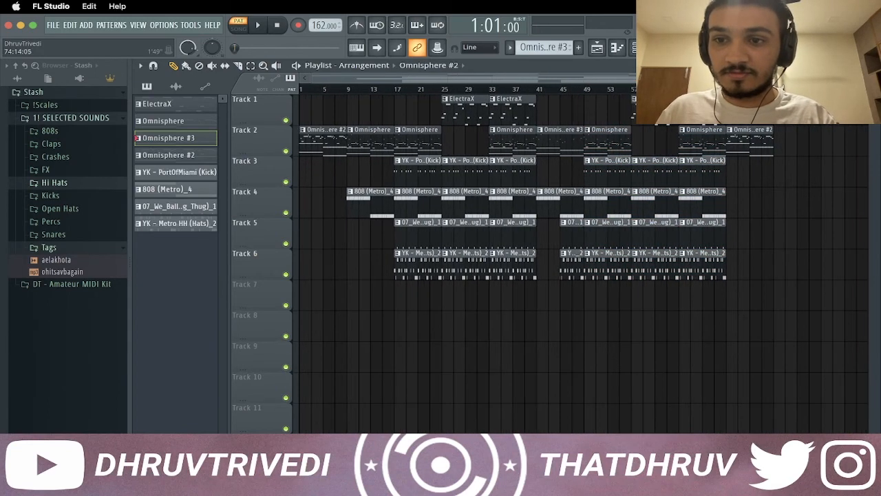
pyautogui.rightClick(752, 147)
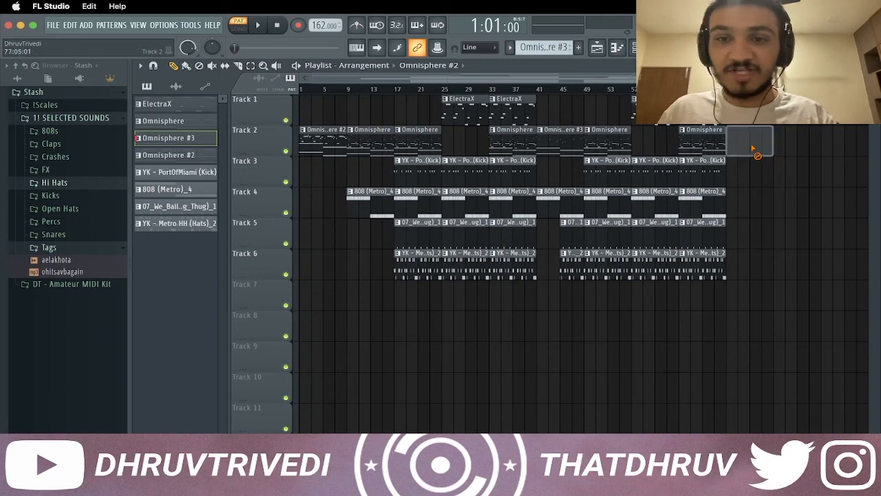
pyautogui.moveTo(506, 147); pyautogui.dragTo(757, 147)
pyautogui.rightClick(757, 147)
# Copy the intro's Omnisphere #2 clip to bars 73 to 80 as the outro
pyautogui.moveTo(337, 149); pyautogui.dragTo(747, 157)
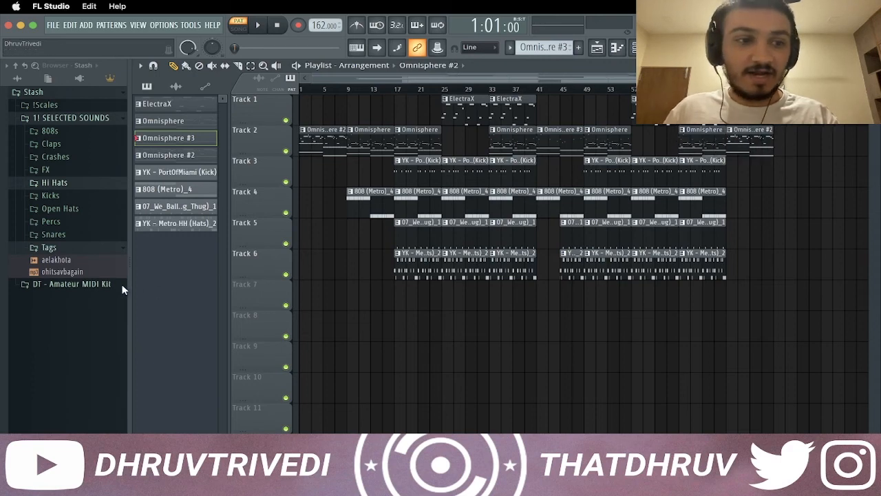
# Place the aelakhota tag sample on Track 8 at bars 7 to 8 and route it to mixer track 7
pyautogui.moveTo(69, 261); pyautogui.dragTo(335, 314)
pyautogui.doubleClick(343, 324)
pyautogui.click(375, 249)
pyautogui.press('super+l')
# Set the aelakhota mixer track's volume to 70% and return to the playlist
pyautogui.moveTo(377, 288); pyautogui.dragTo(376, 310)
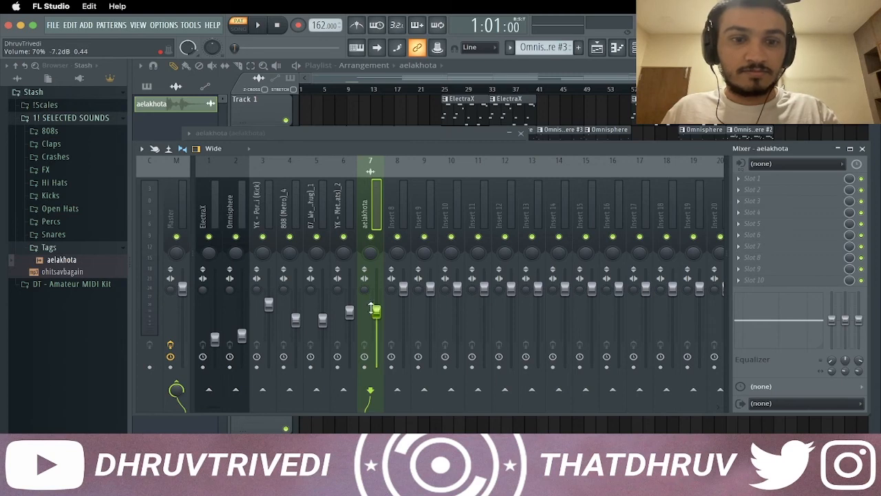
pyautogui.press('Escape')
pyautogui.press('Escape')
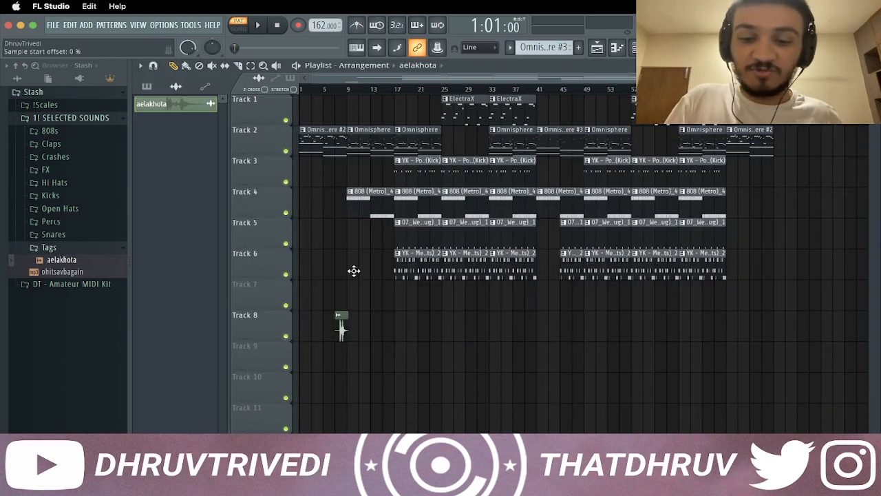
# Create an automation clip for the Master track's volume and return to the playlist
pyautogui.press('F9')
pyautogui.rightClick(183, 290)
pyautogui.rightClick(183, 291)
pyautogui.rightClick(182, 290)
pyautogui.click(213, 360)
pyautogui.press('F9')
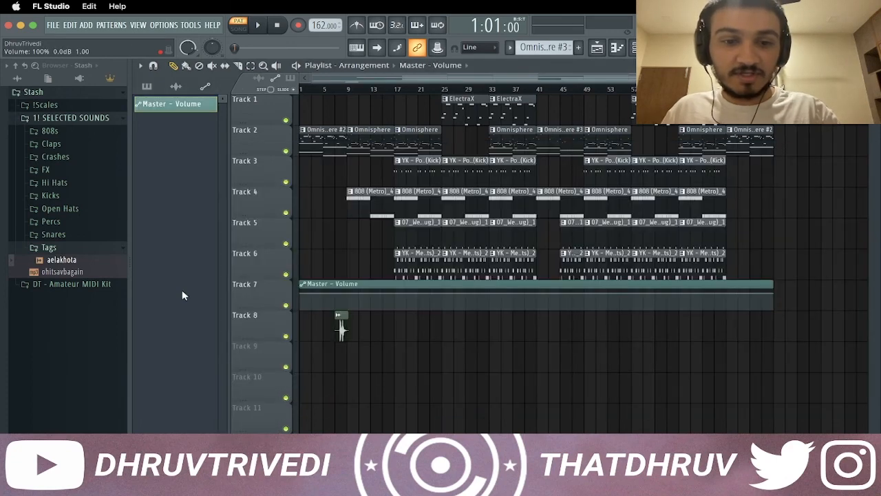
# Fade out the outro by adding a Master volume automation point at bar 73 and lowering the end point to 0%
pyautogui.rightClick(726, 293)
pyautogui.rightClick(726, 292)
pyautogui.click(727, 294)
pyautogui.moveTo(772, 293); pyautogui.dragTo(777, 318)
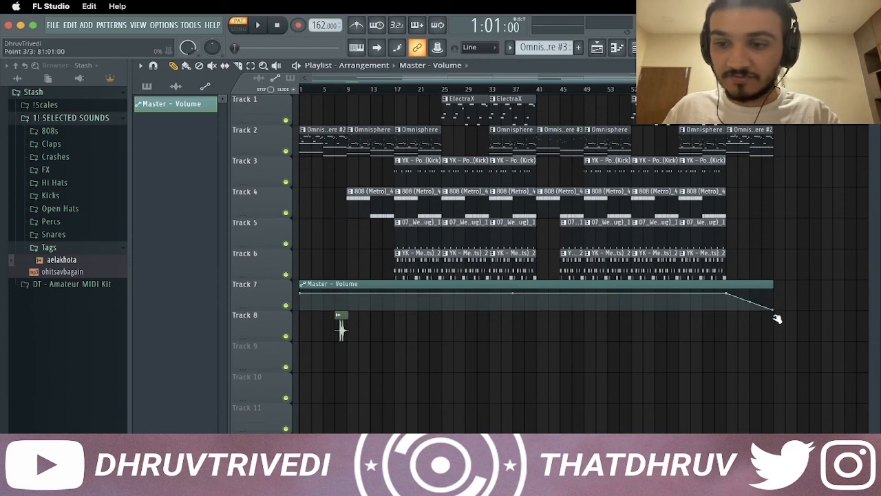